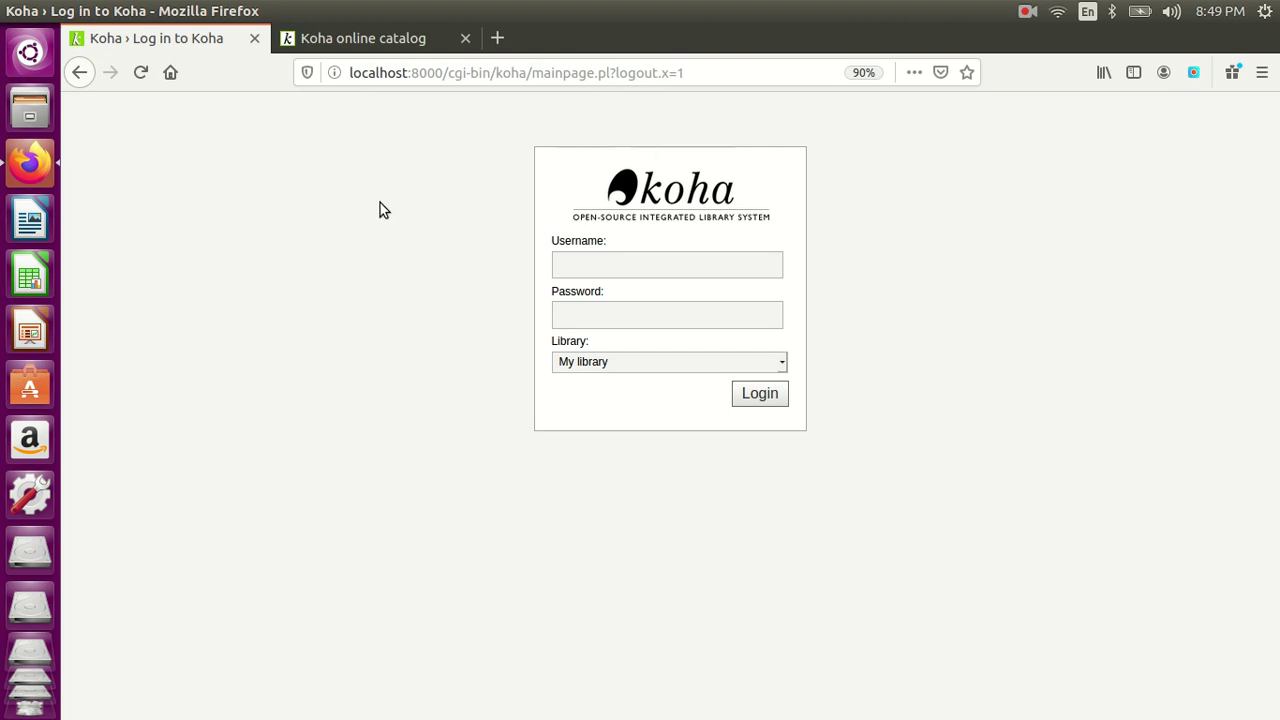
View the Koha online catalog's home page, and return to the username field of the staff login page.
left_click(592, 259)
left_click(362, 42)
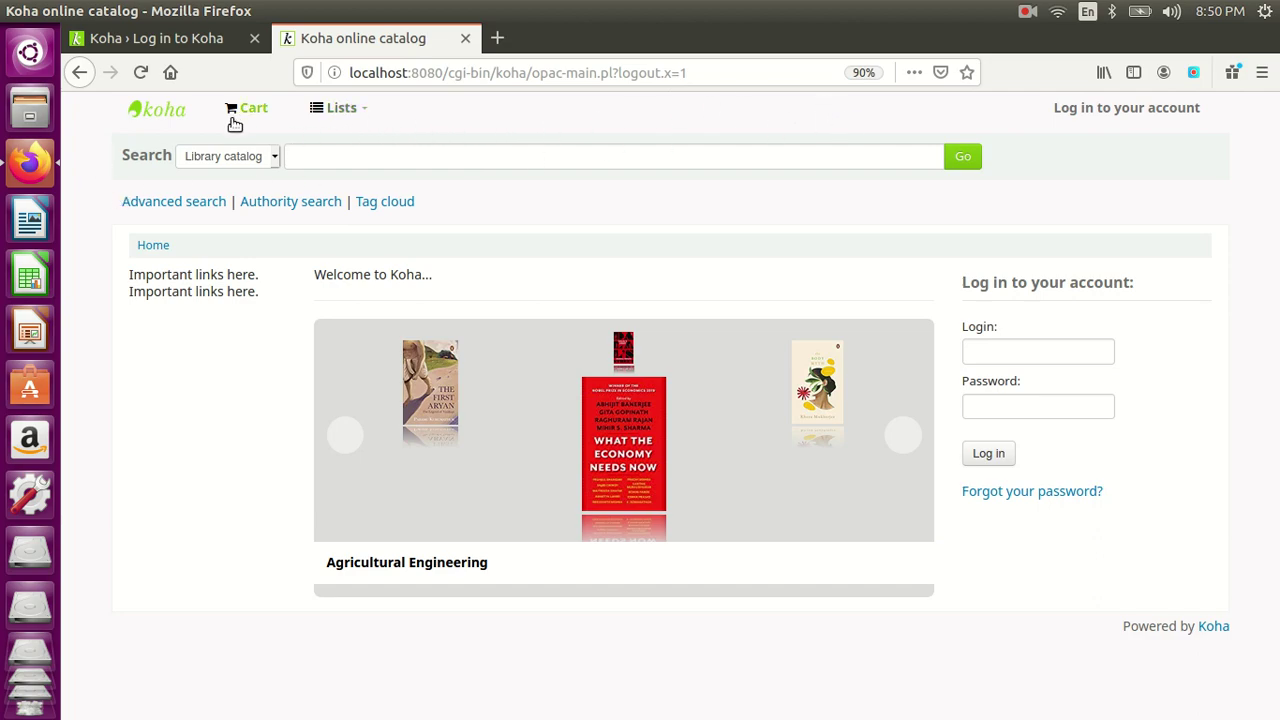
left_click(194, 42)
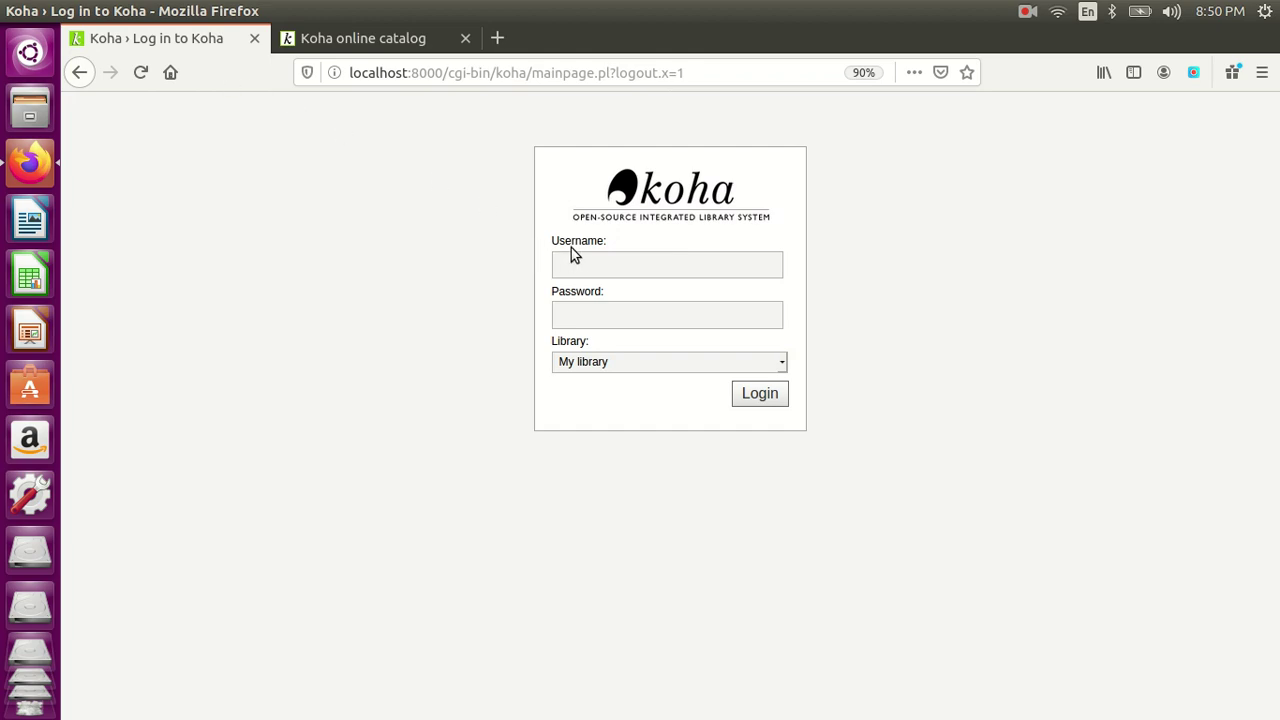
left_click(605, 266)
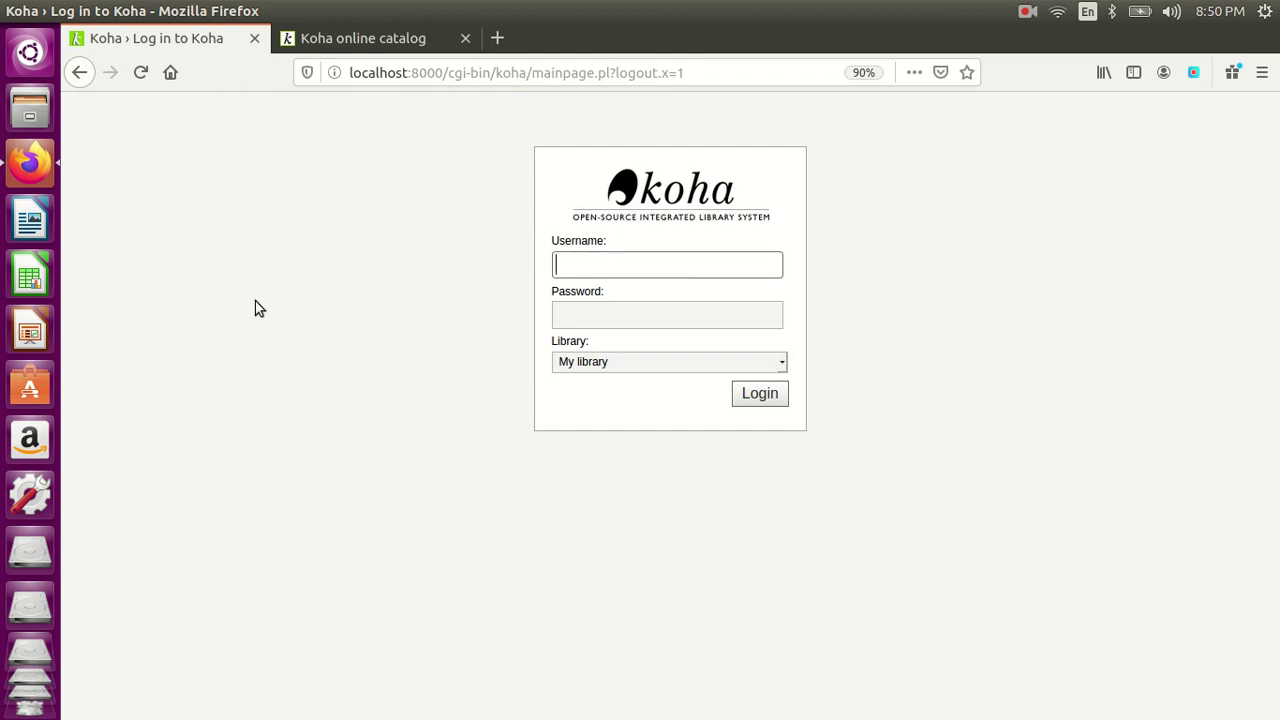
Switch to Files and copy logo.png from the Desktop folder.
left_click(30, 110)
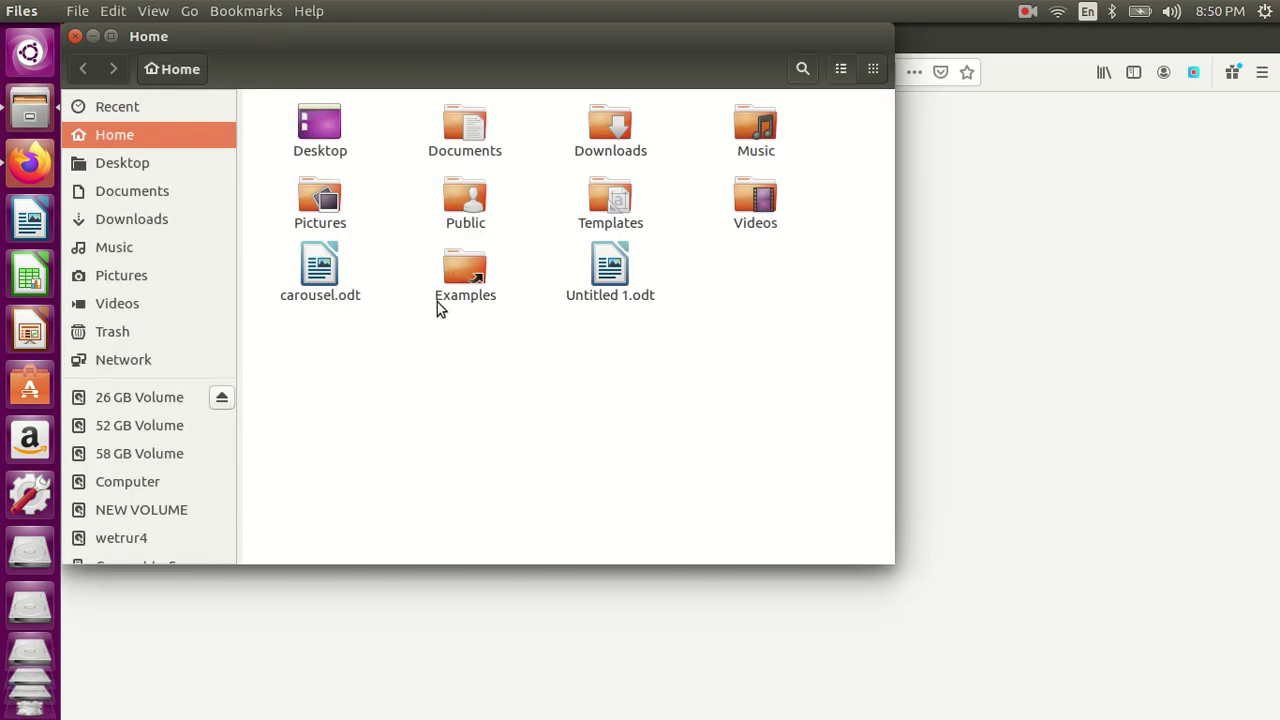
left_click(145, 166)
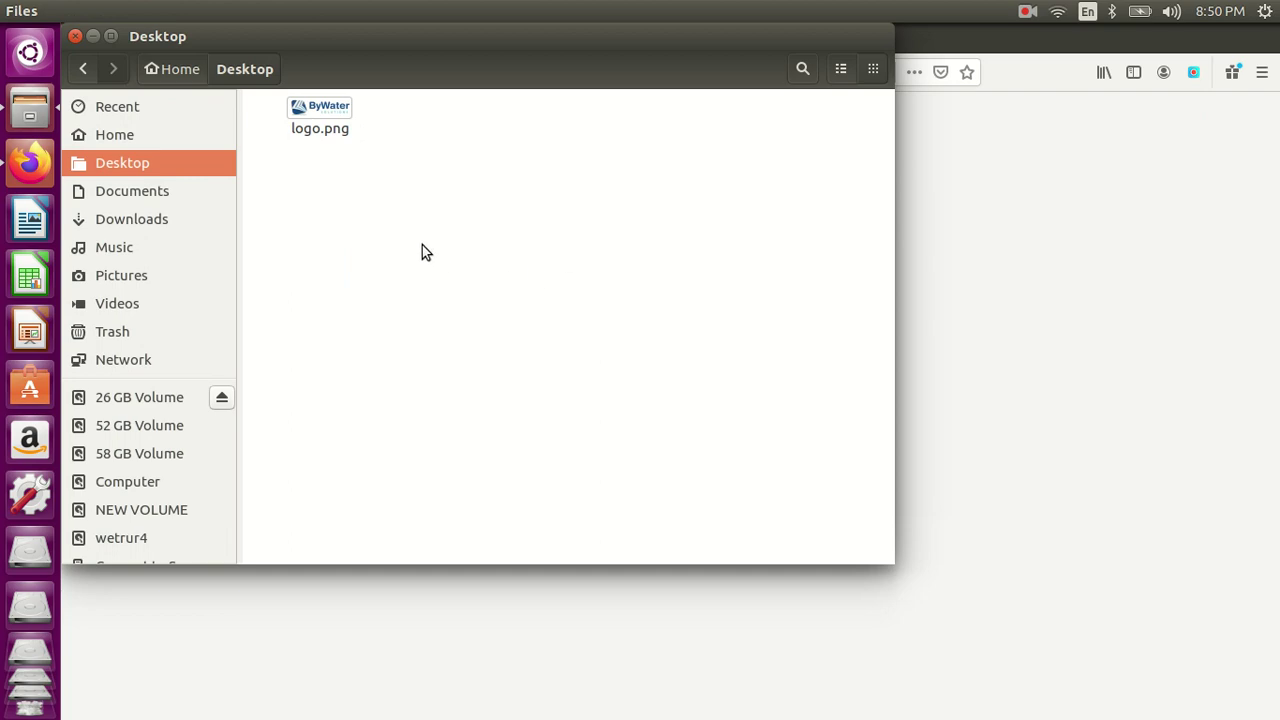
right_click(326, 120)
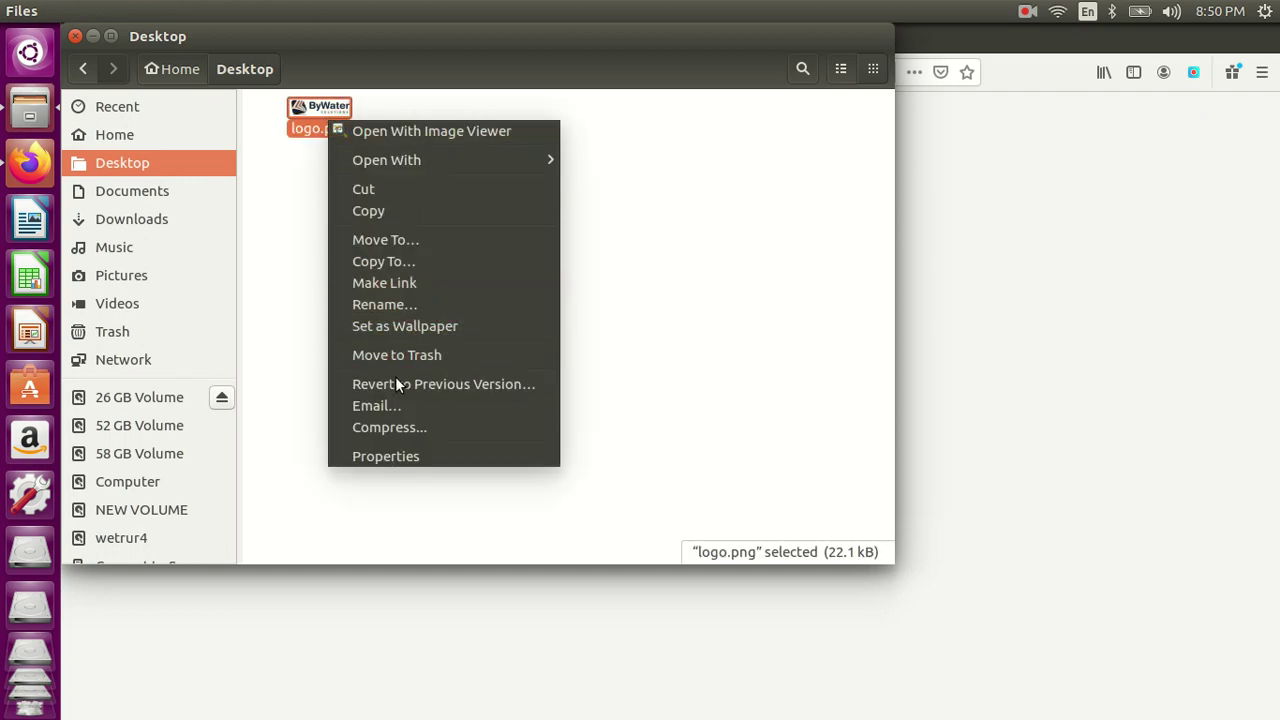
left_click(365, 211)
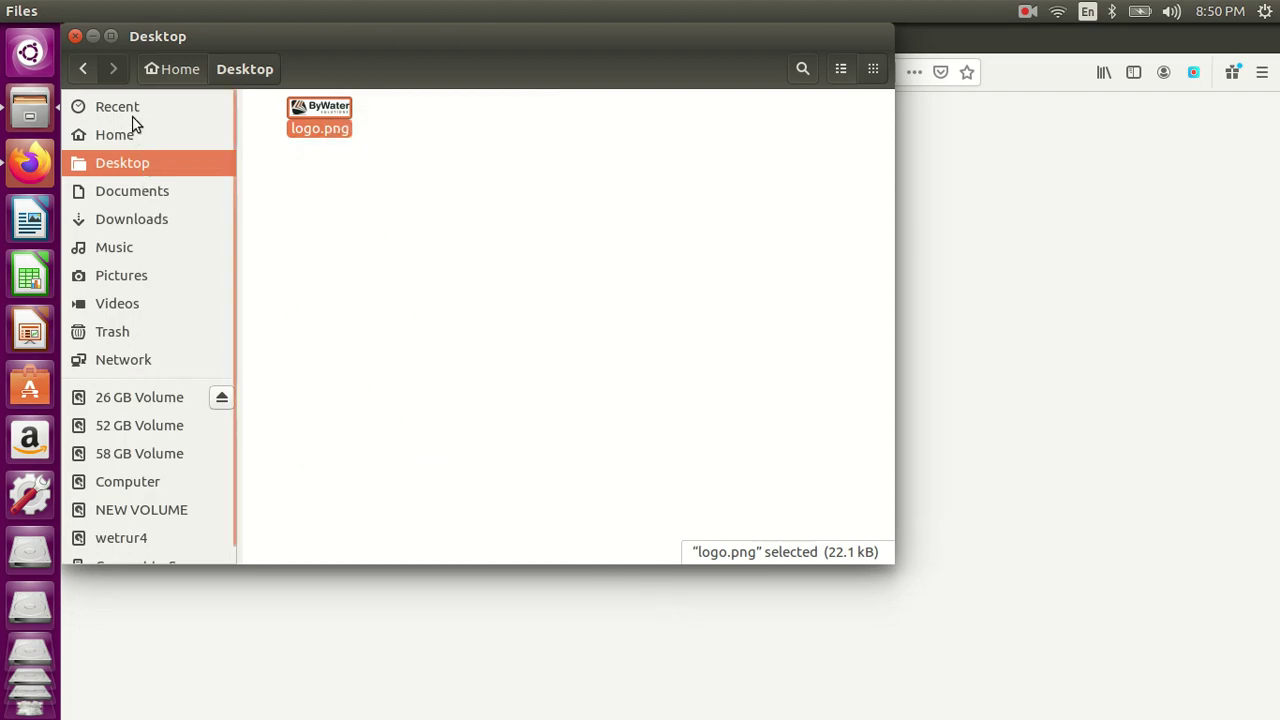
left_click(91, 36)
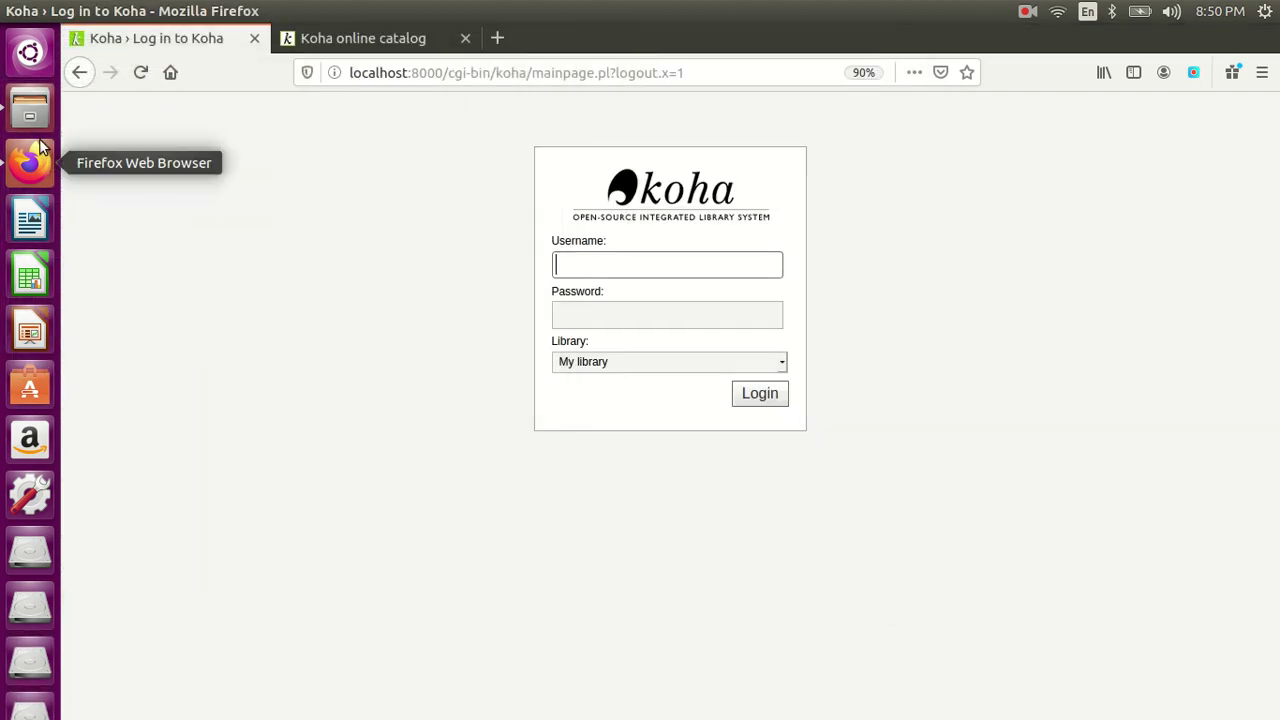
Bring back the Files window and browse from Computer to the /usr/share/koha folder.
left_click(39, 125)
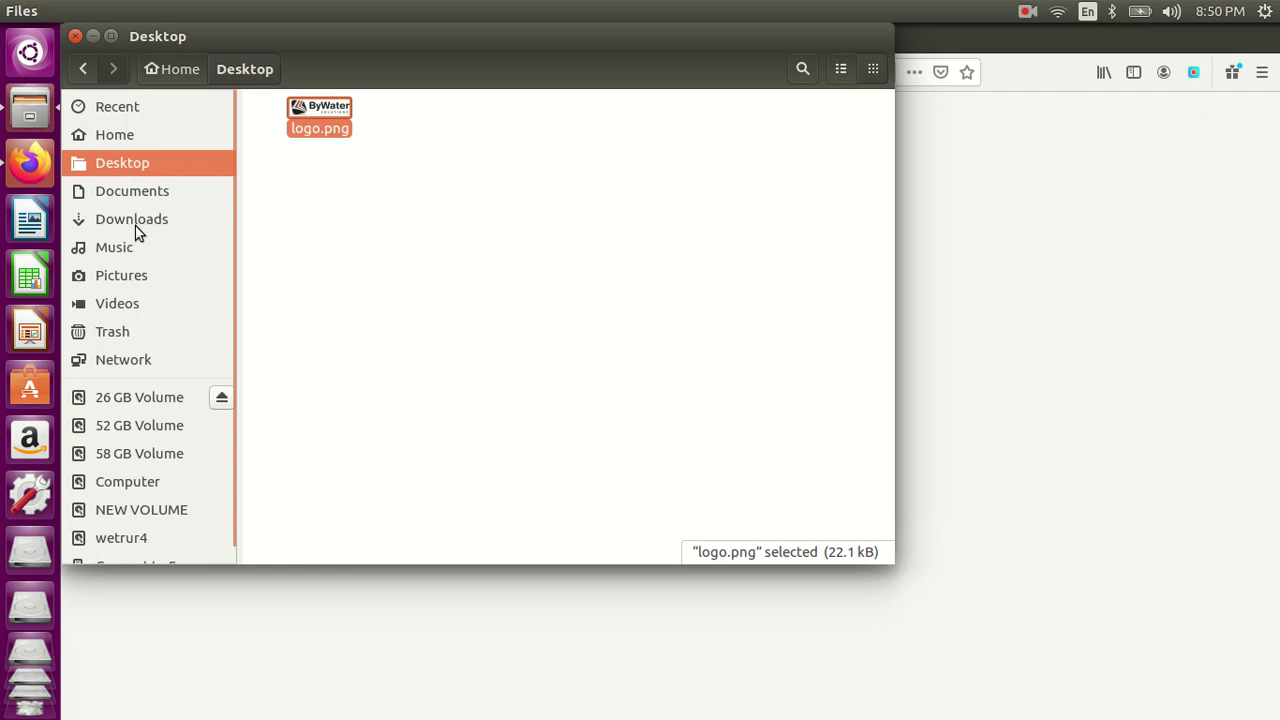
left_click(124, 482)
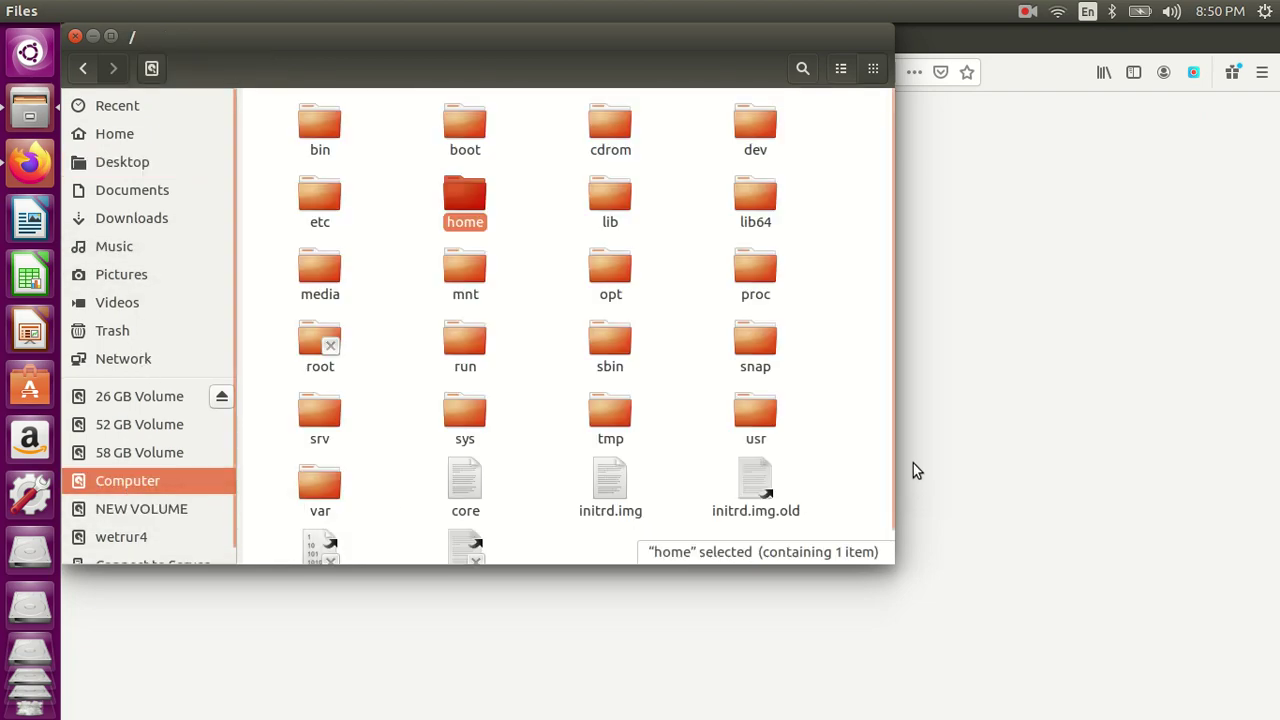
double_click(764, 425)
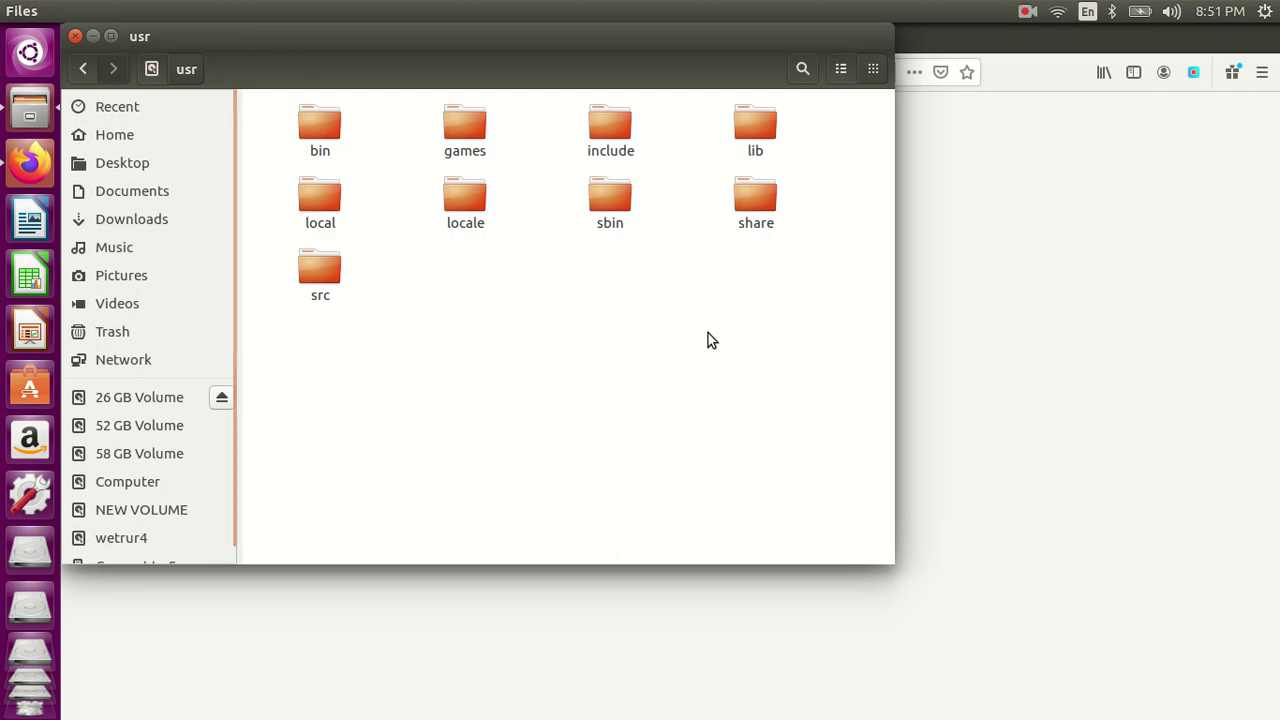
double_click(754, 209)
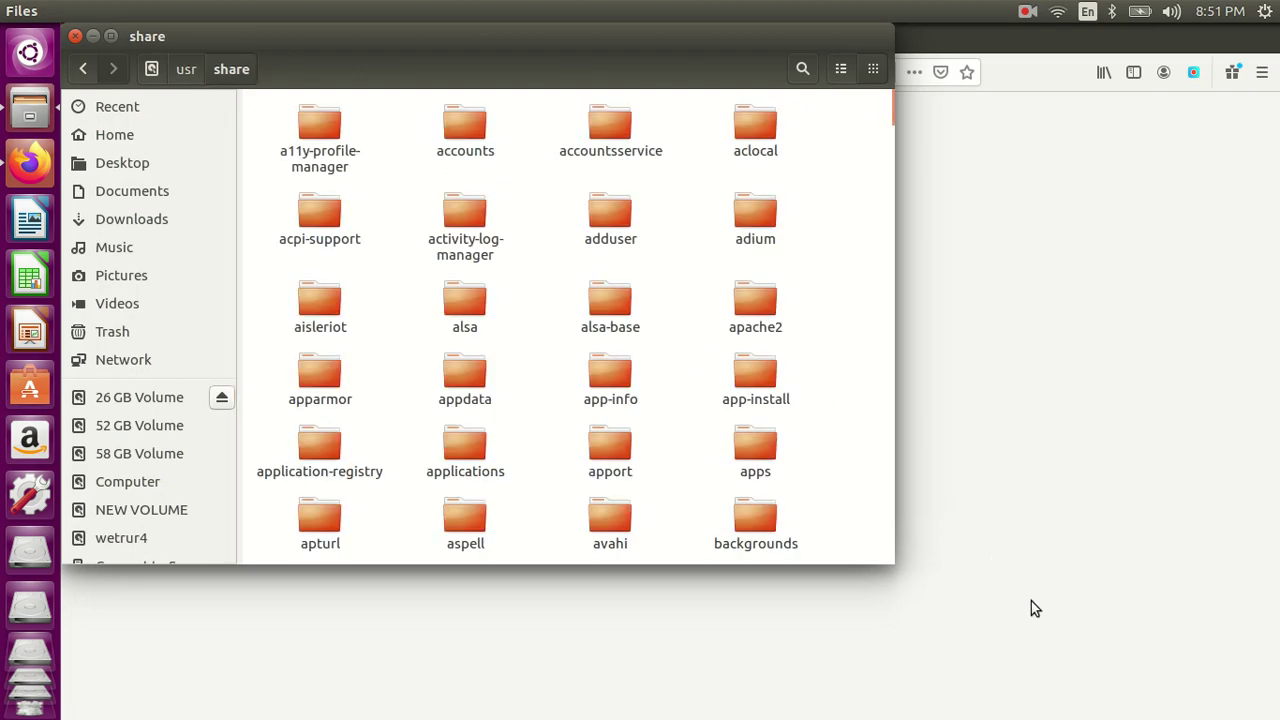
type("k")
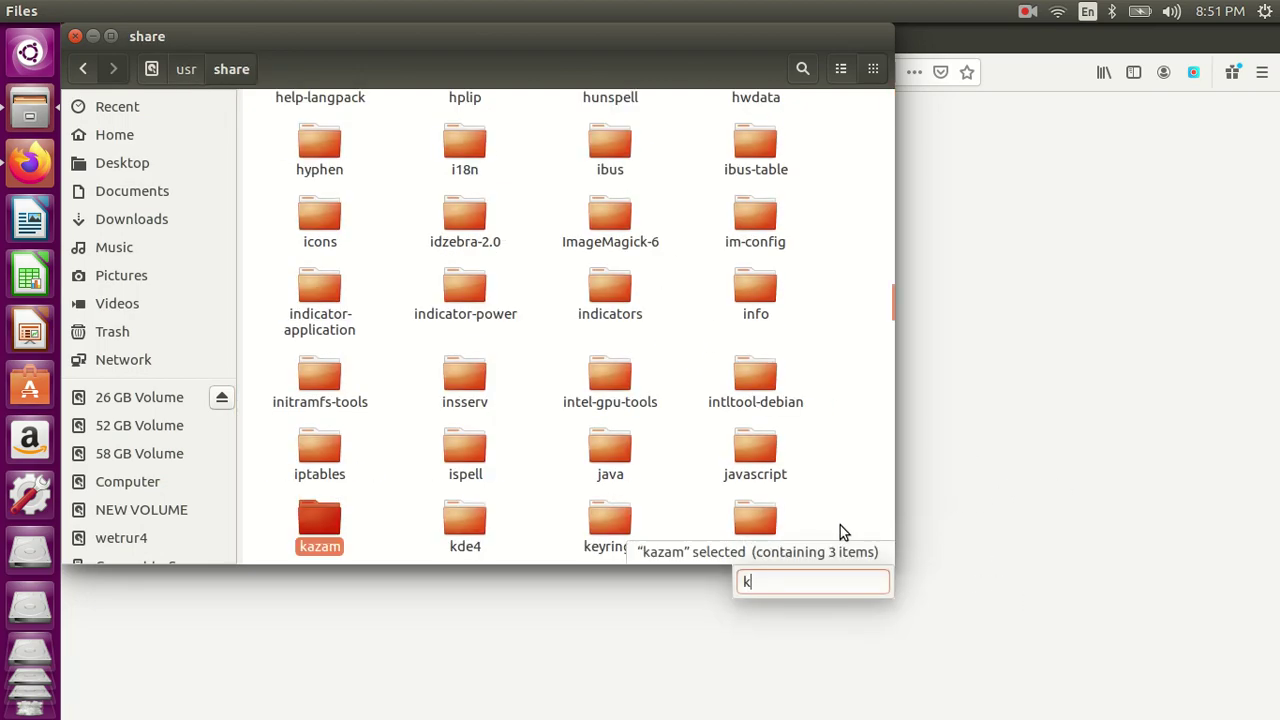
type("o")
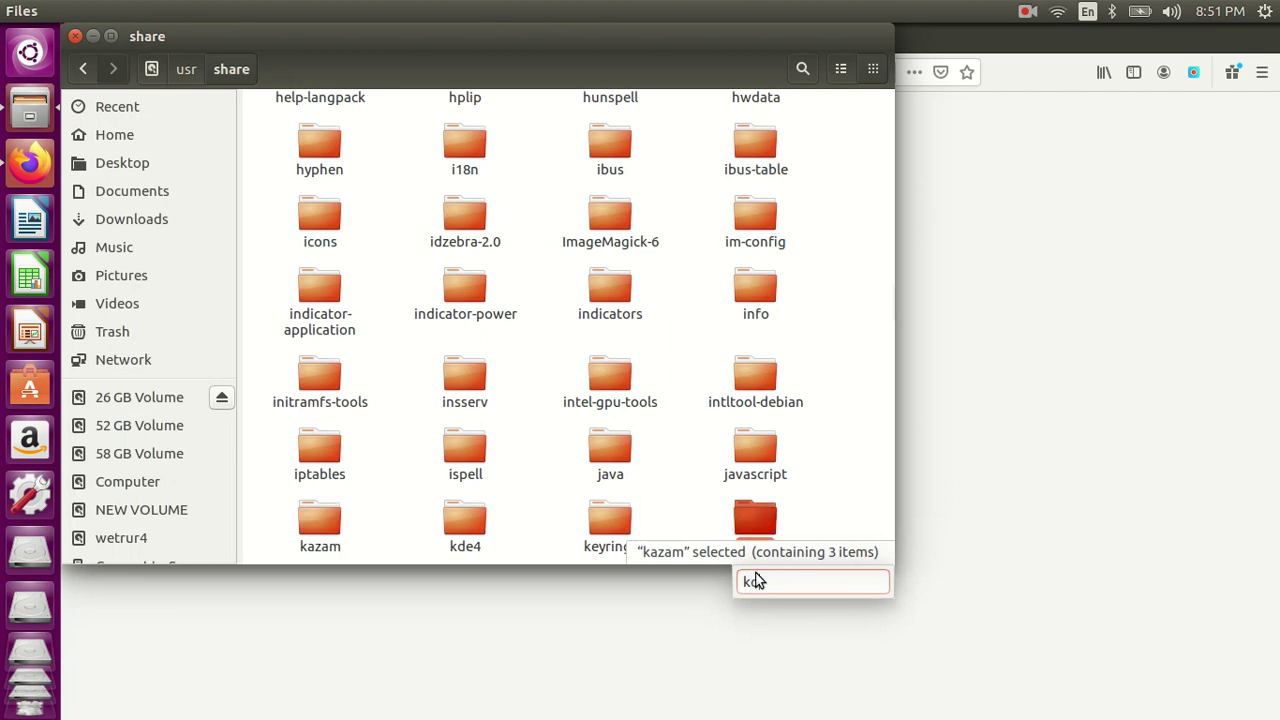
double_click(758, 525)
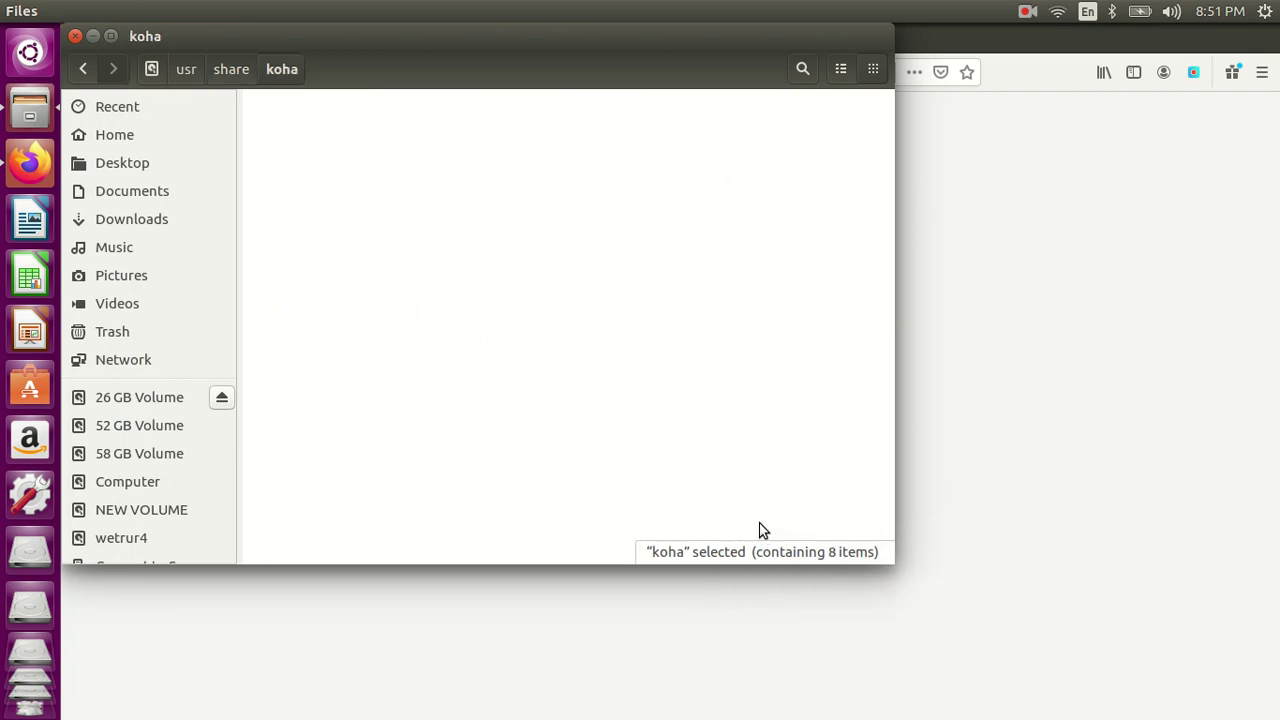
Open opac/htdocs/opac-tmpl/bootstrap/images inside the koha folder and try to paste the copied logo there.
double_click(620, 213)
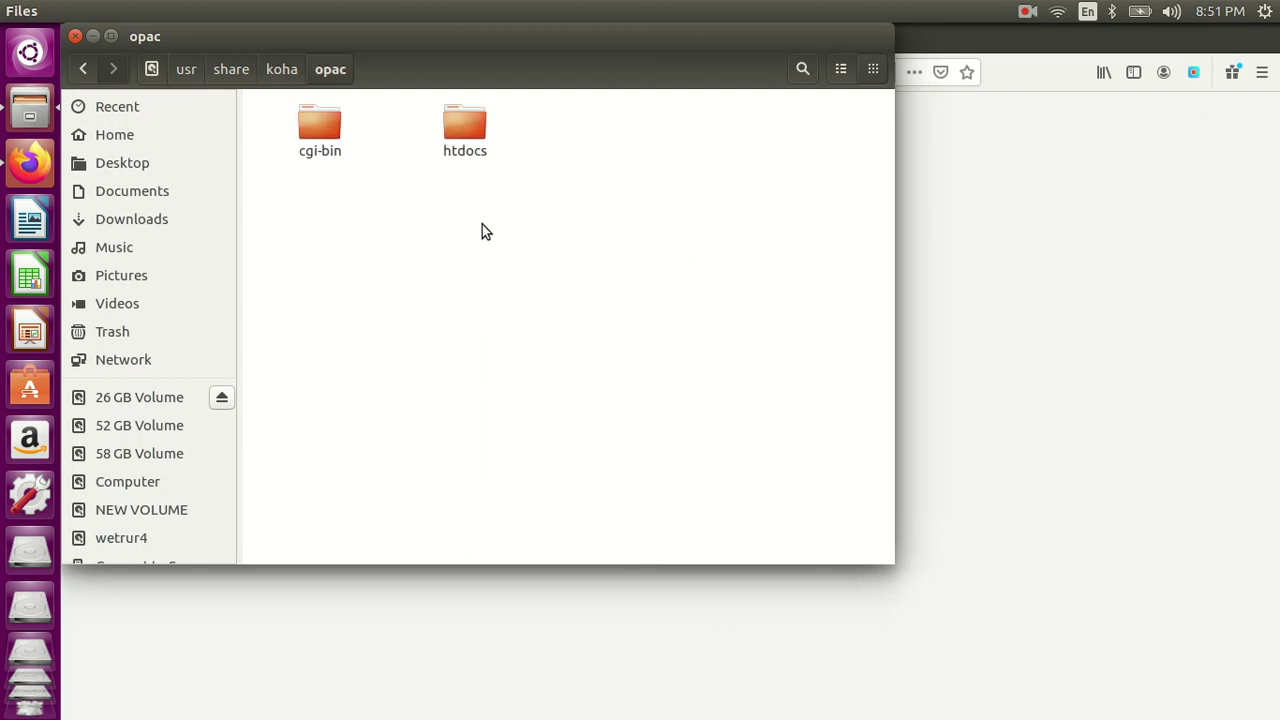
double_click(455, 137)
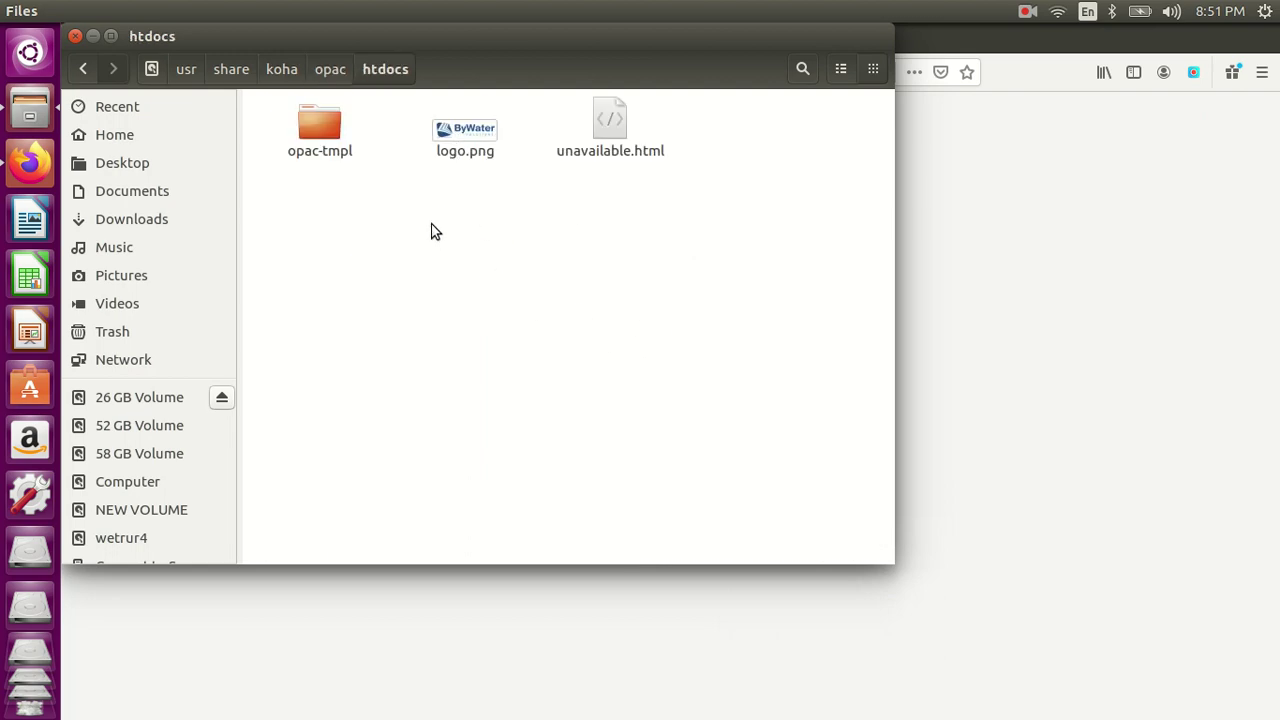
left_click(345, 152)
double_click(345, 152)
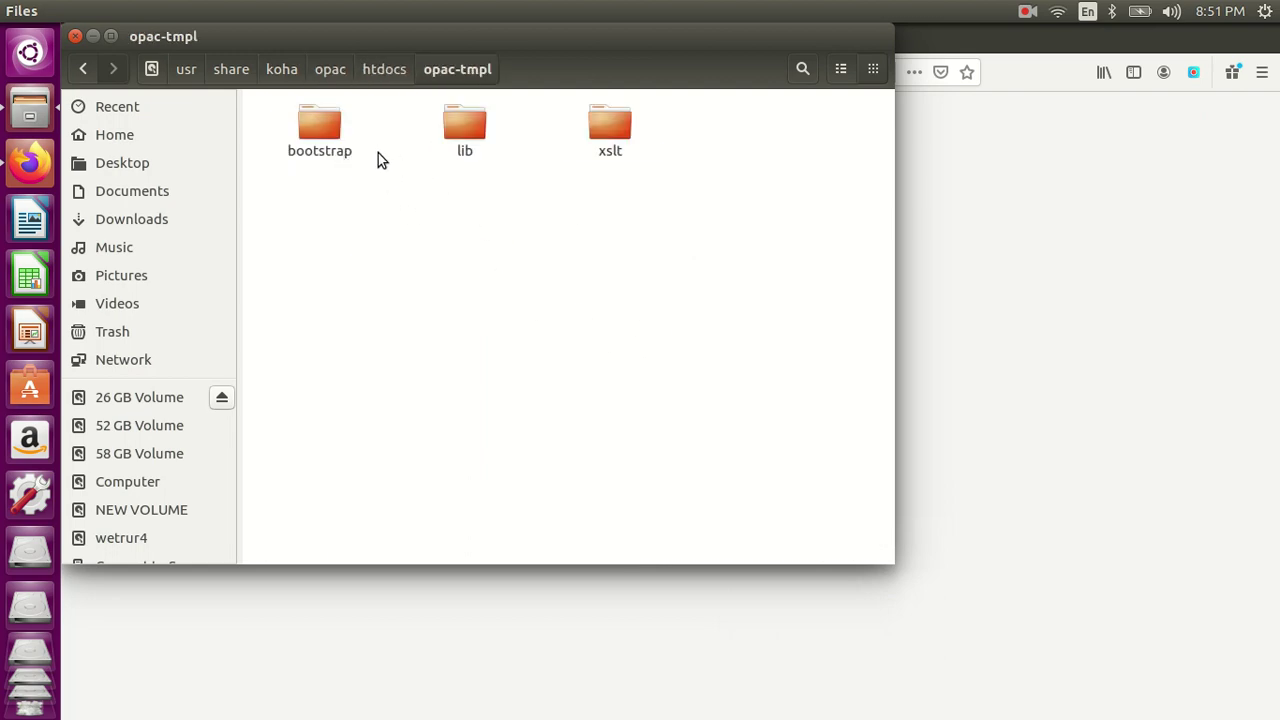
double_click(351, 150)
left_click(605, 150)
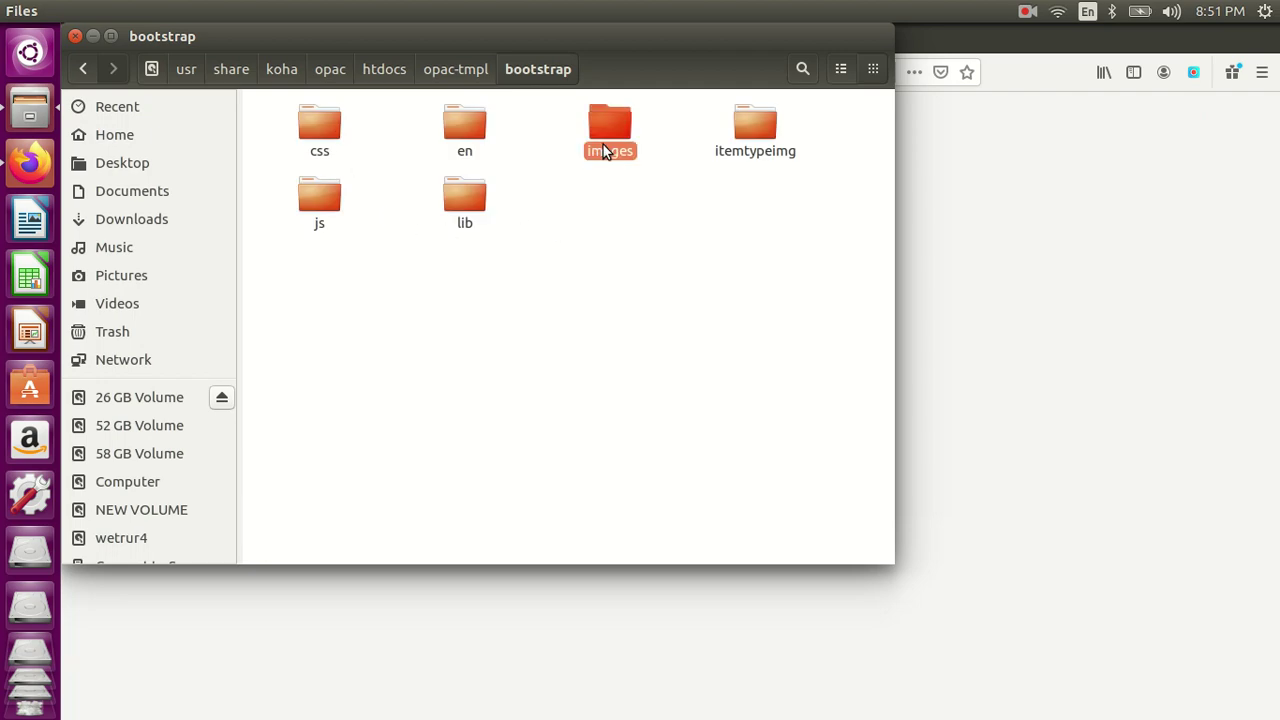
double_click(605, 150)
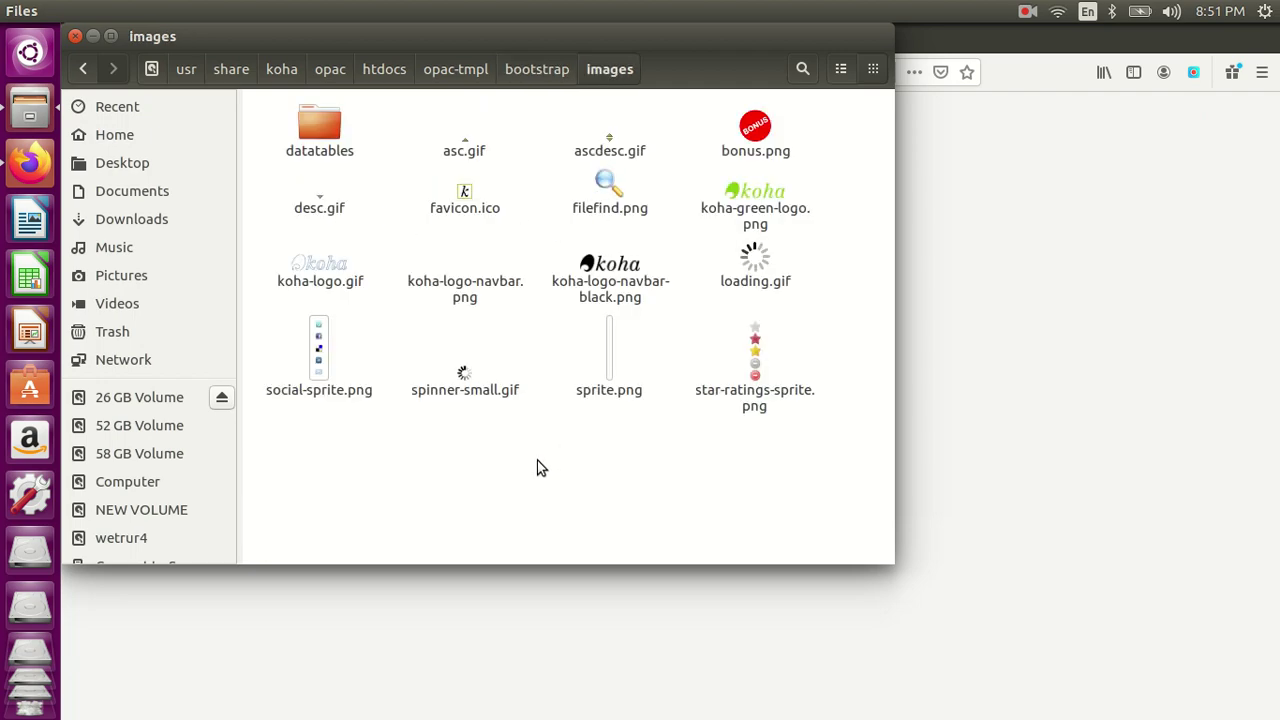
right_click(460, 467)
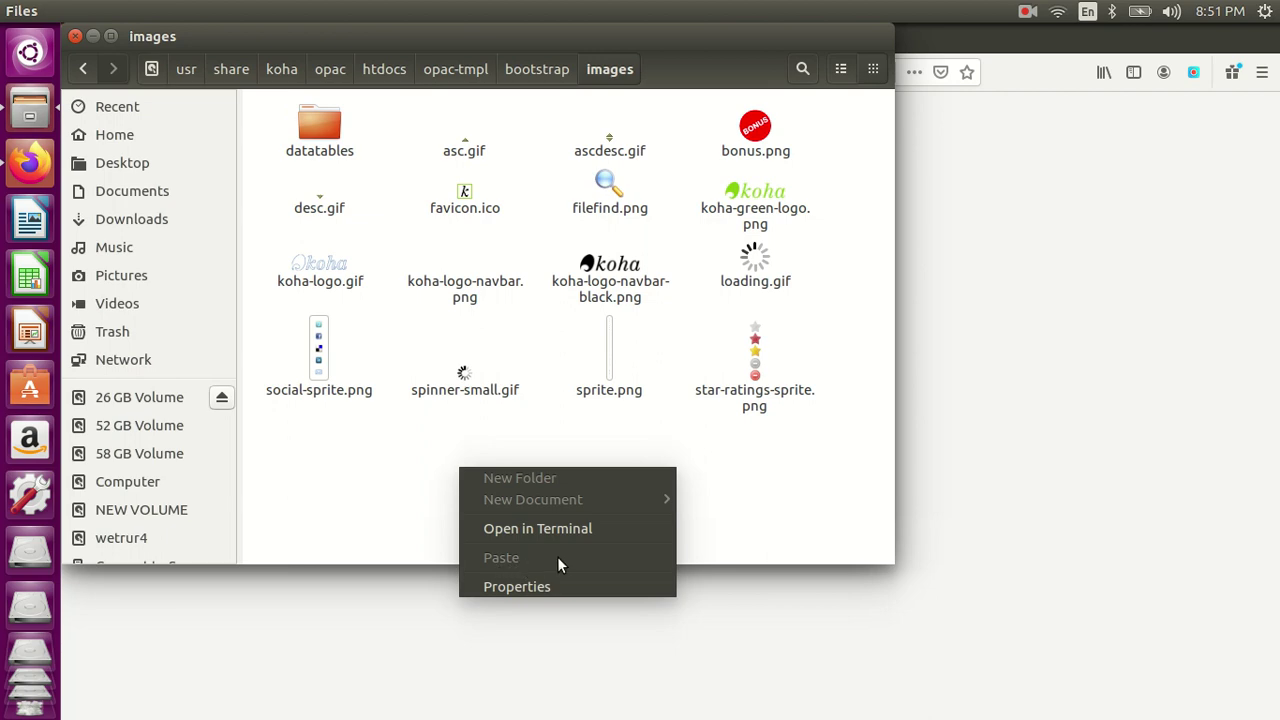
left_click(866, 541)
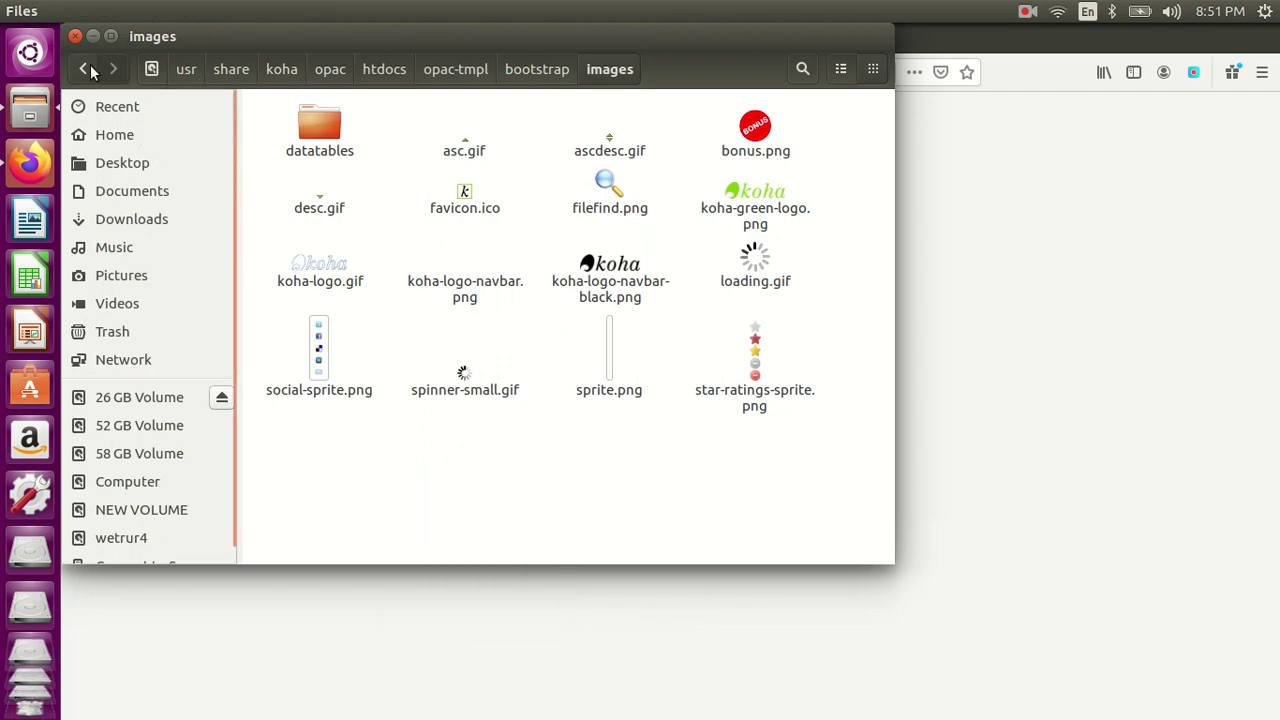
Put the Files window away, find Terminal by searching for "ter", and open it with its whole window in view.
left_click(50, 113)
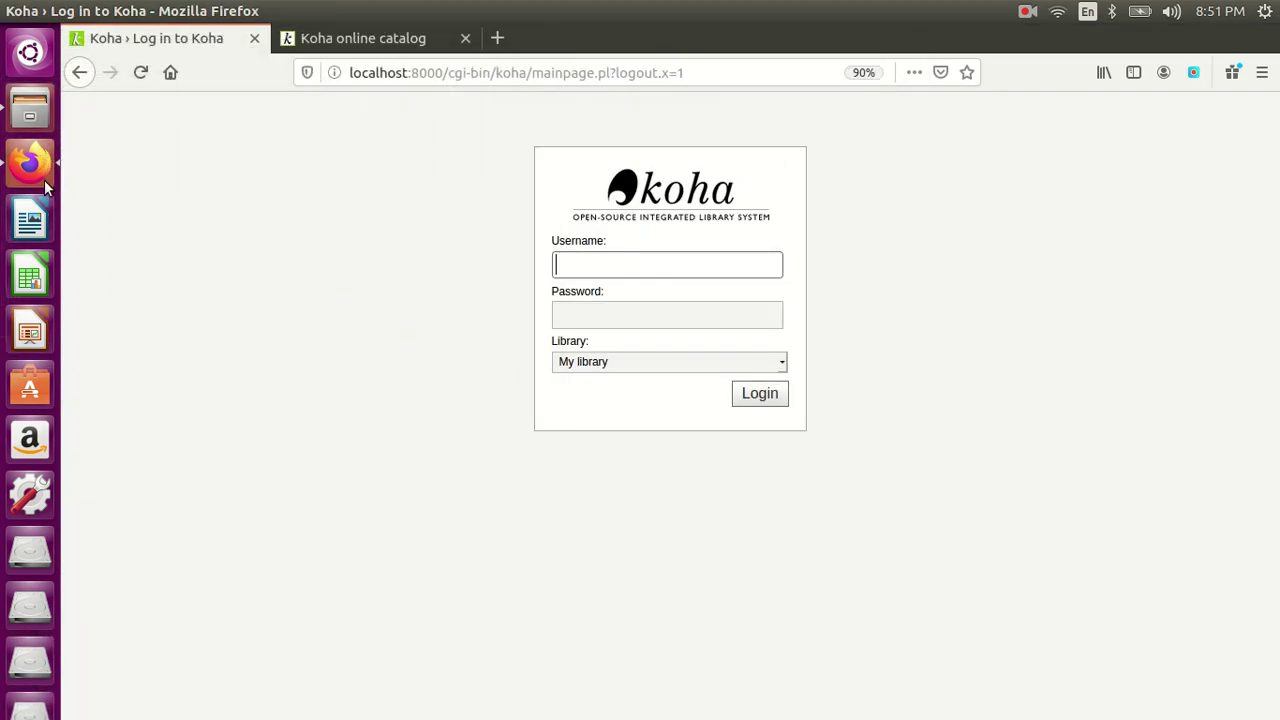
left_click(31, 118)
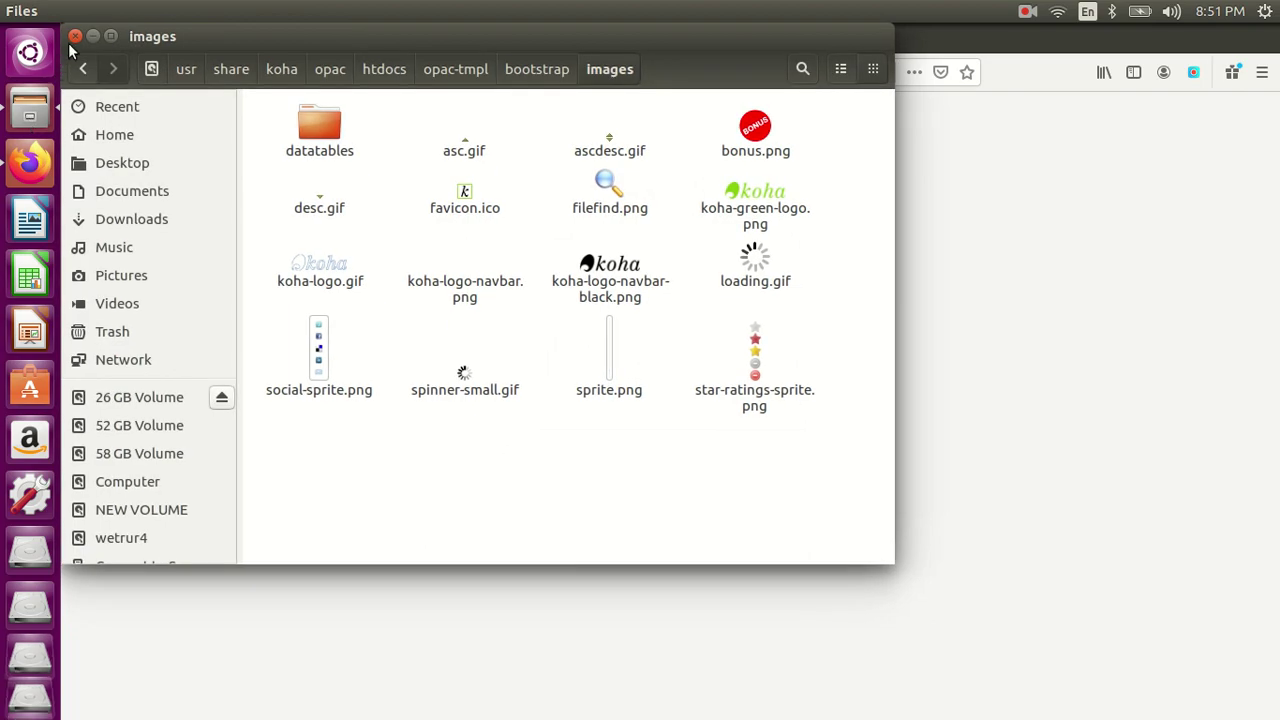
left_click(46, 62)
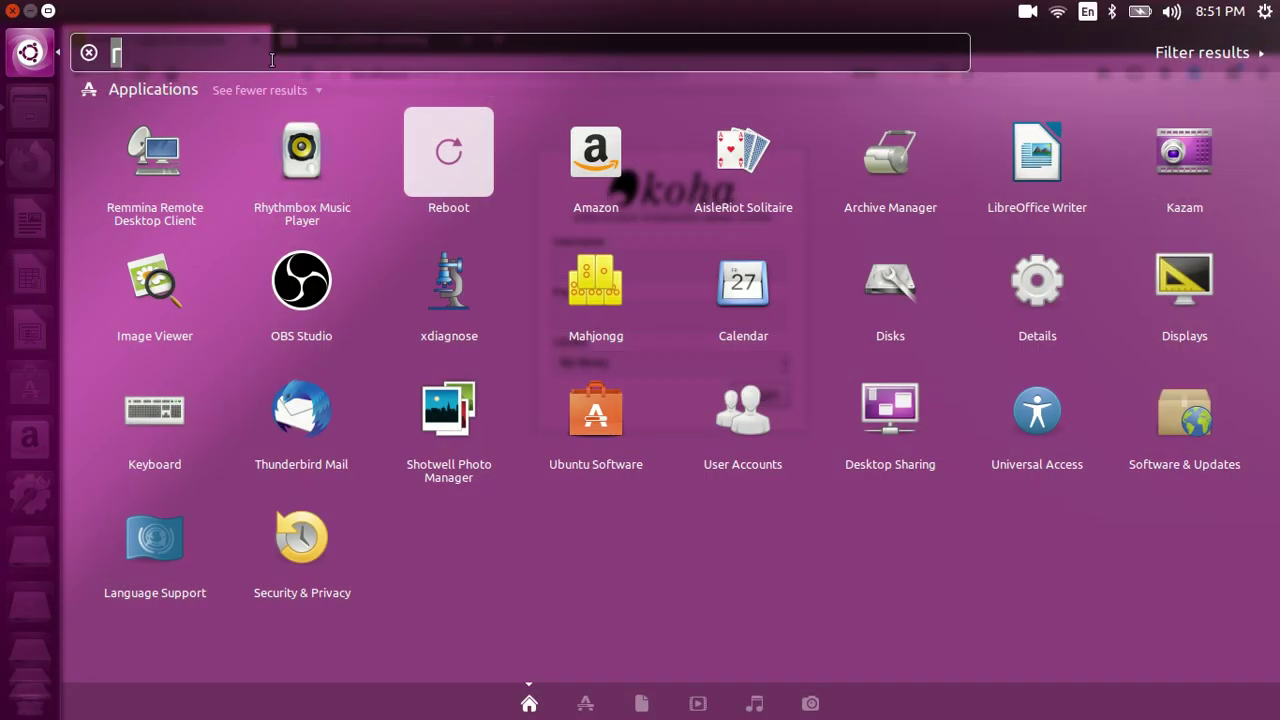
type("ter")
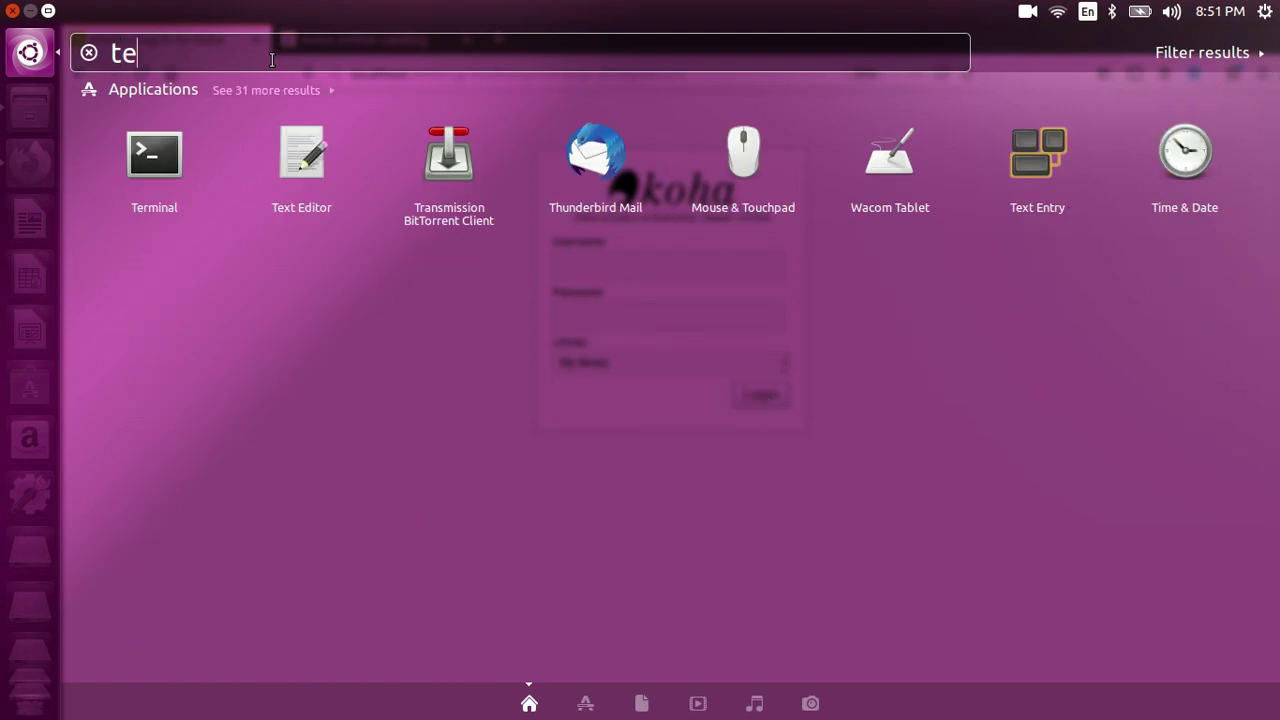
left_click(182, 169)
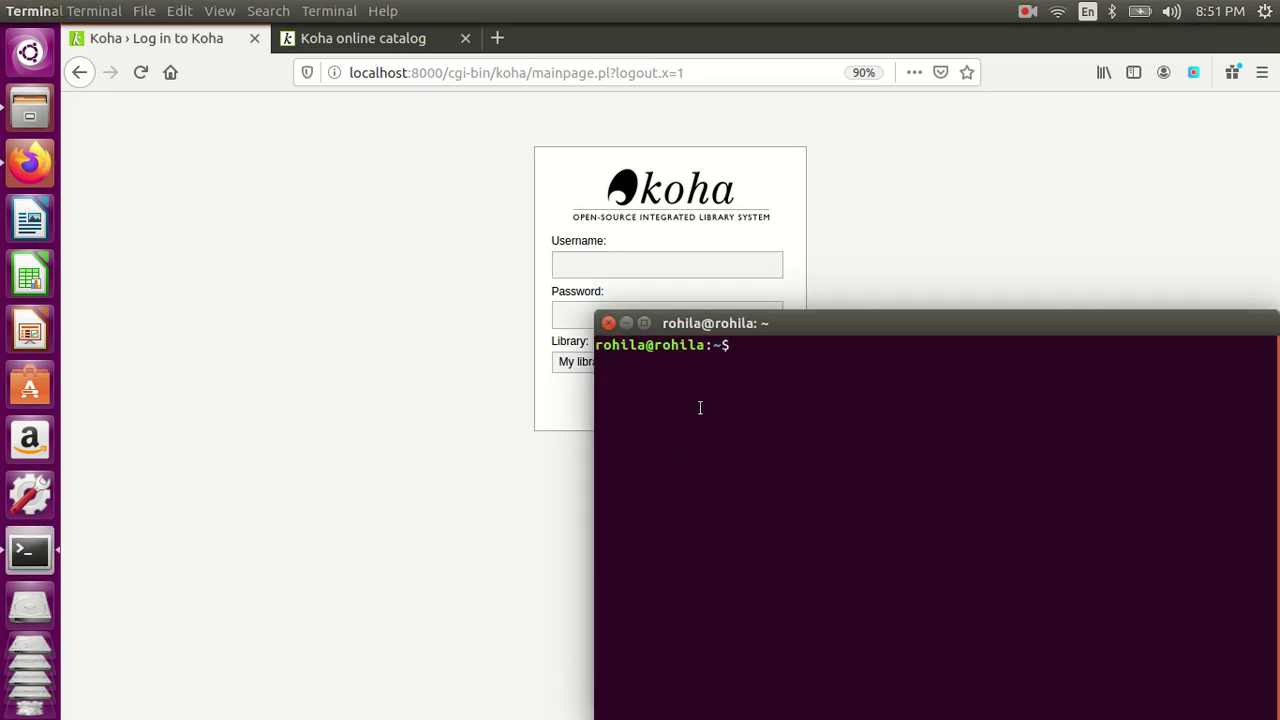
left_click_drag(811, 323, 597, 152)
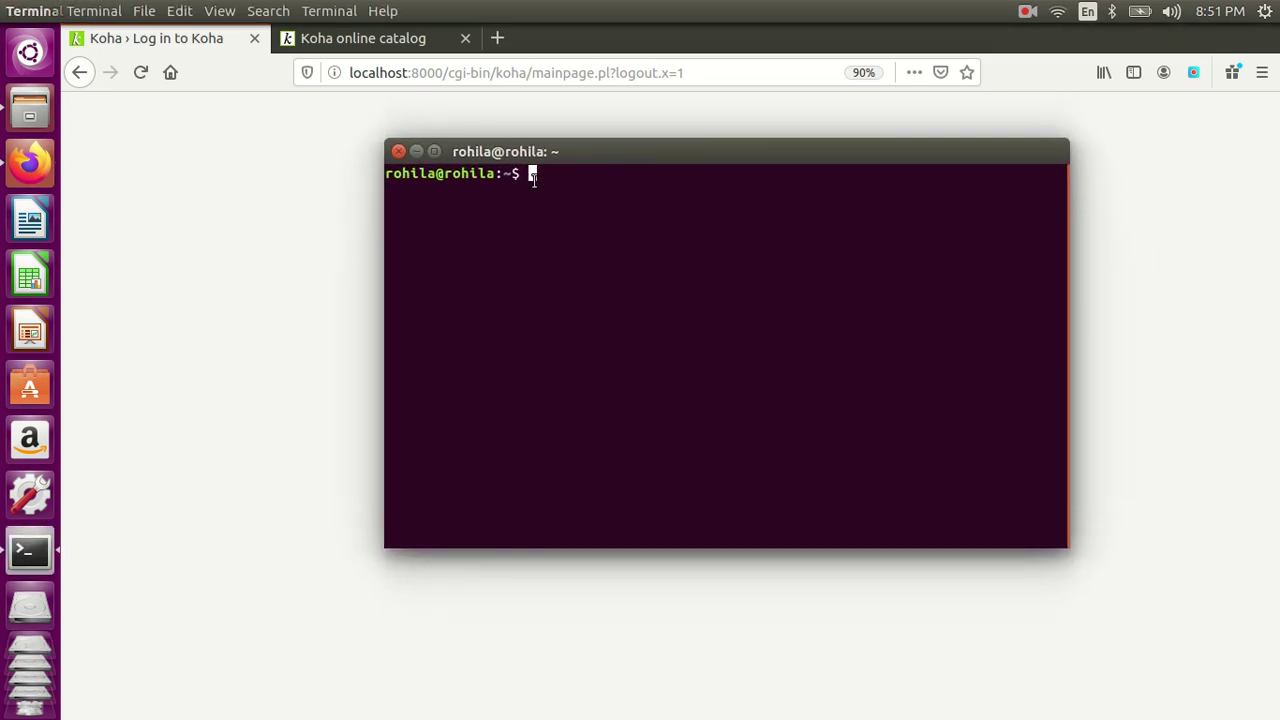
Get a root shell with sudo su, entering the account password.
type("s")
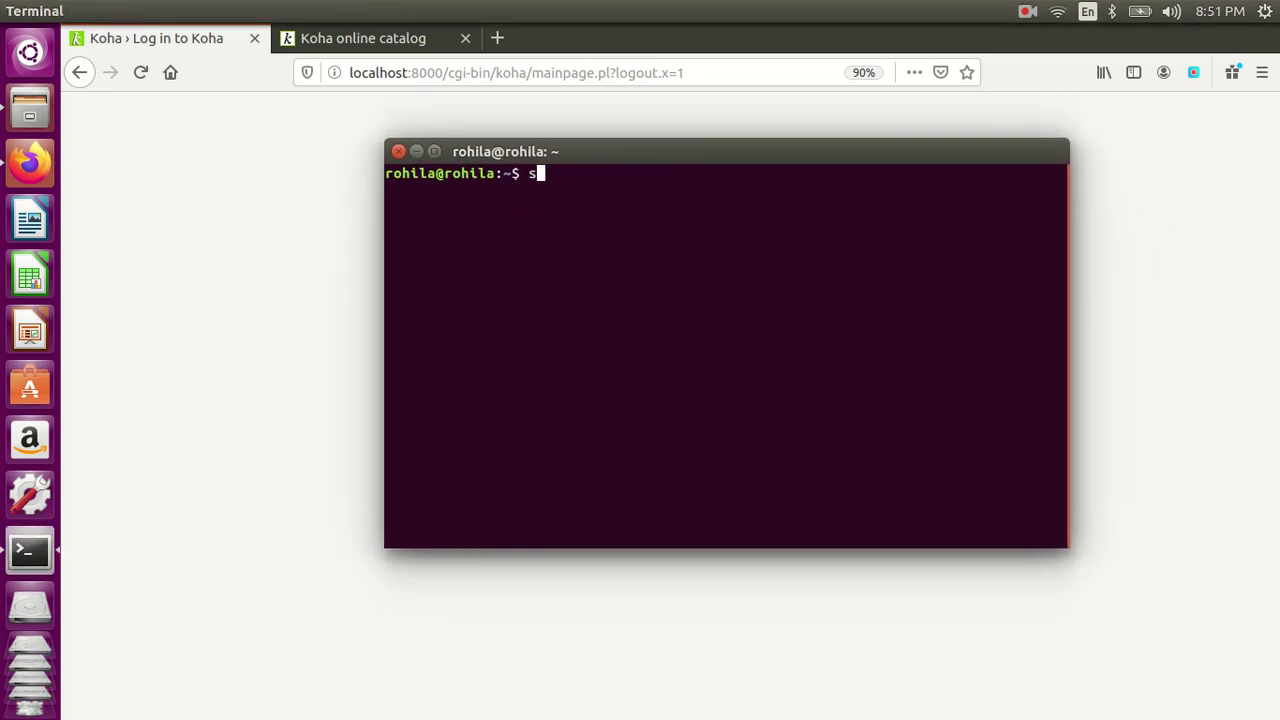
type("udo su")
key("Return")
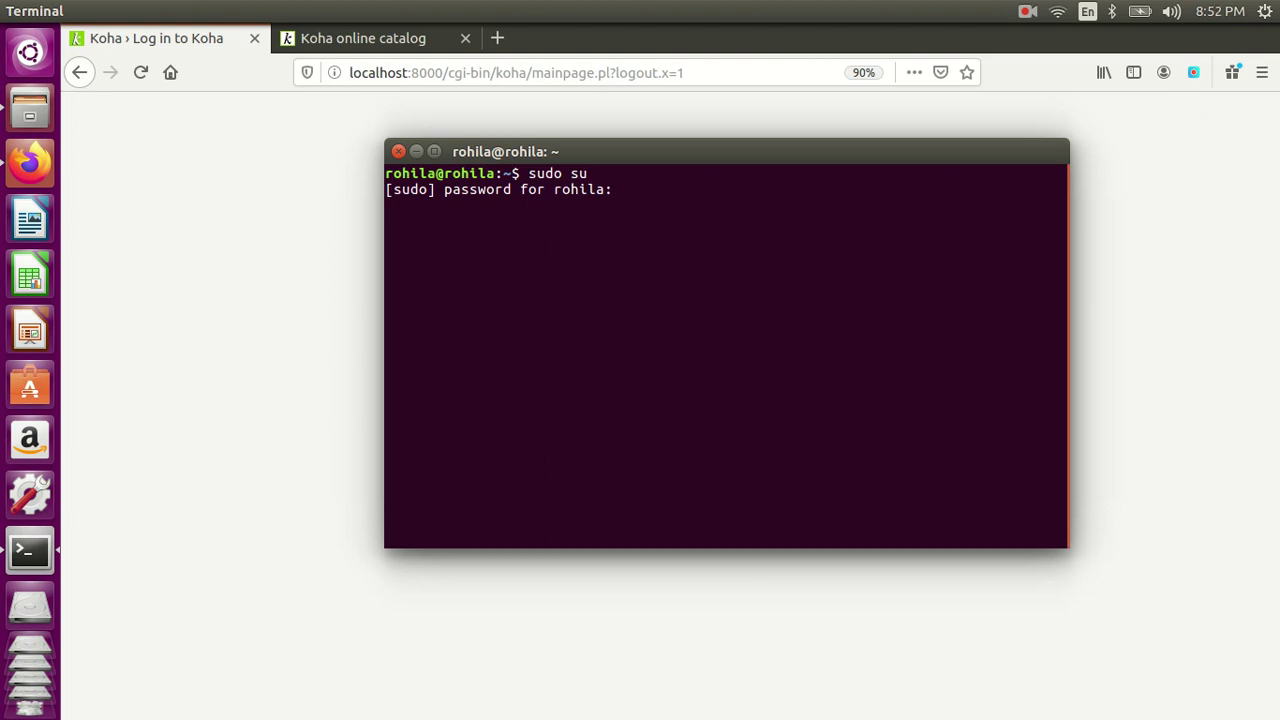
key("Return")
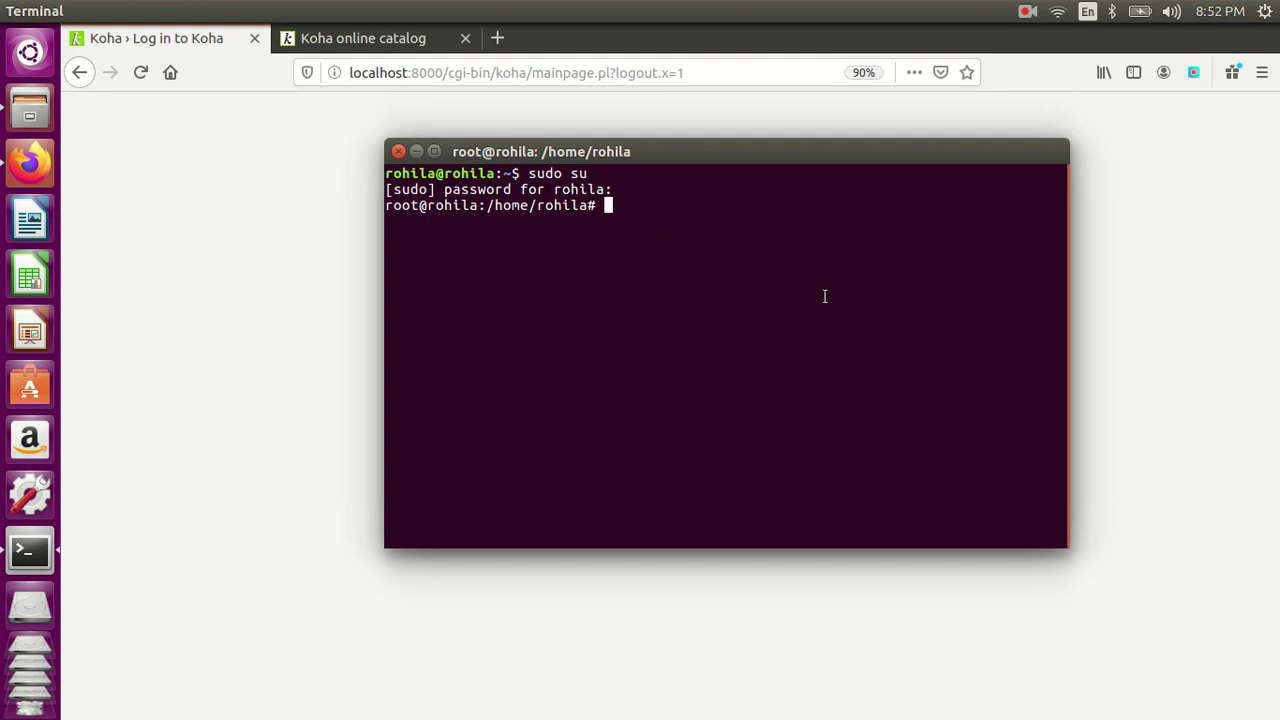
Copy logo.png from the account's Desktop folder into /usr/share/koha/opac/htdocs/opac-tmpl/bootstrap/images with the cp command.
type("cp /home/rohila")
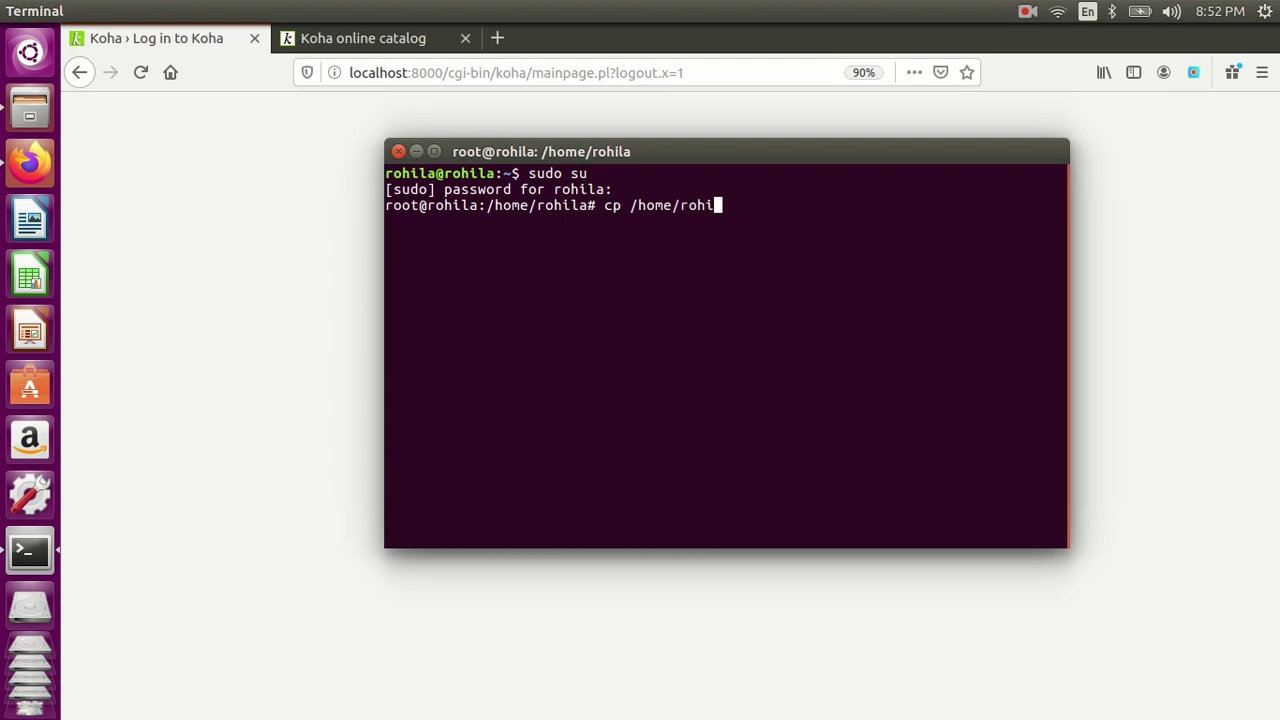
type("/")
type("Desktop/log")
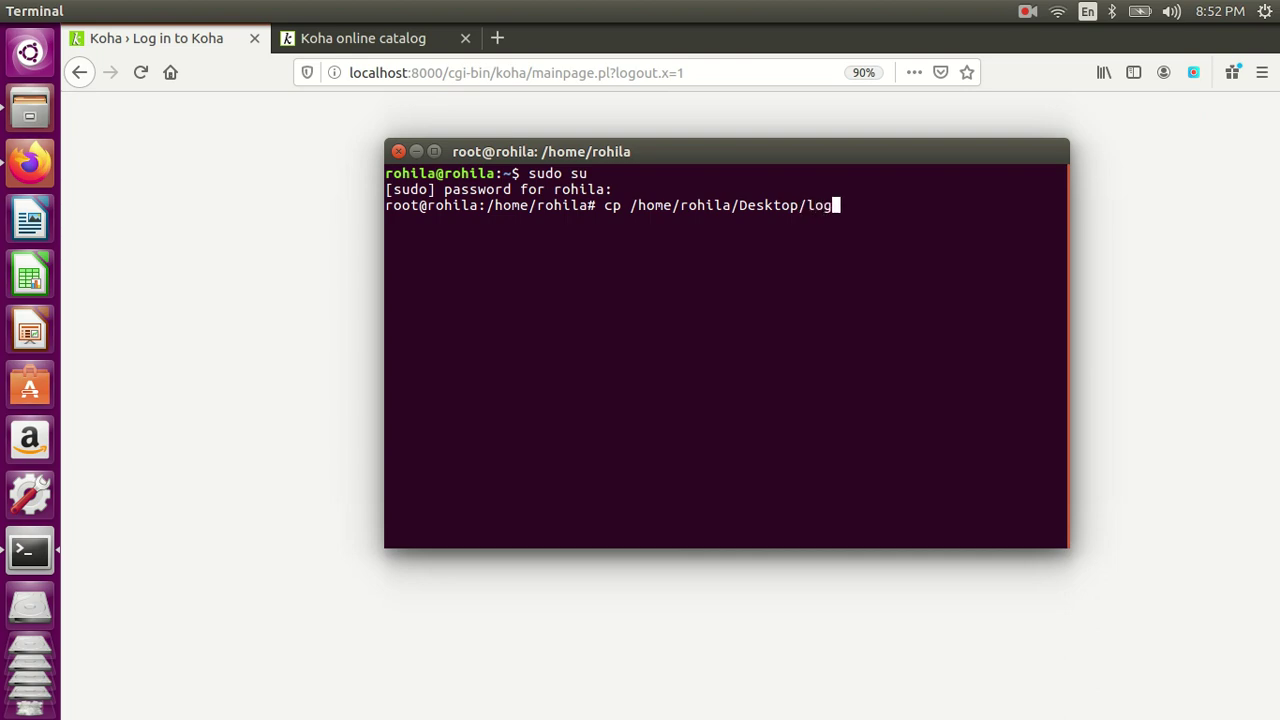
type("o.png /usr/share")
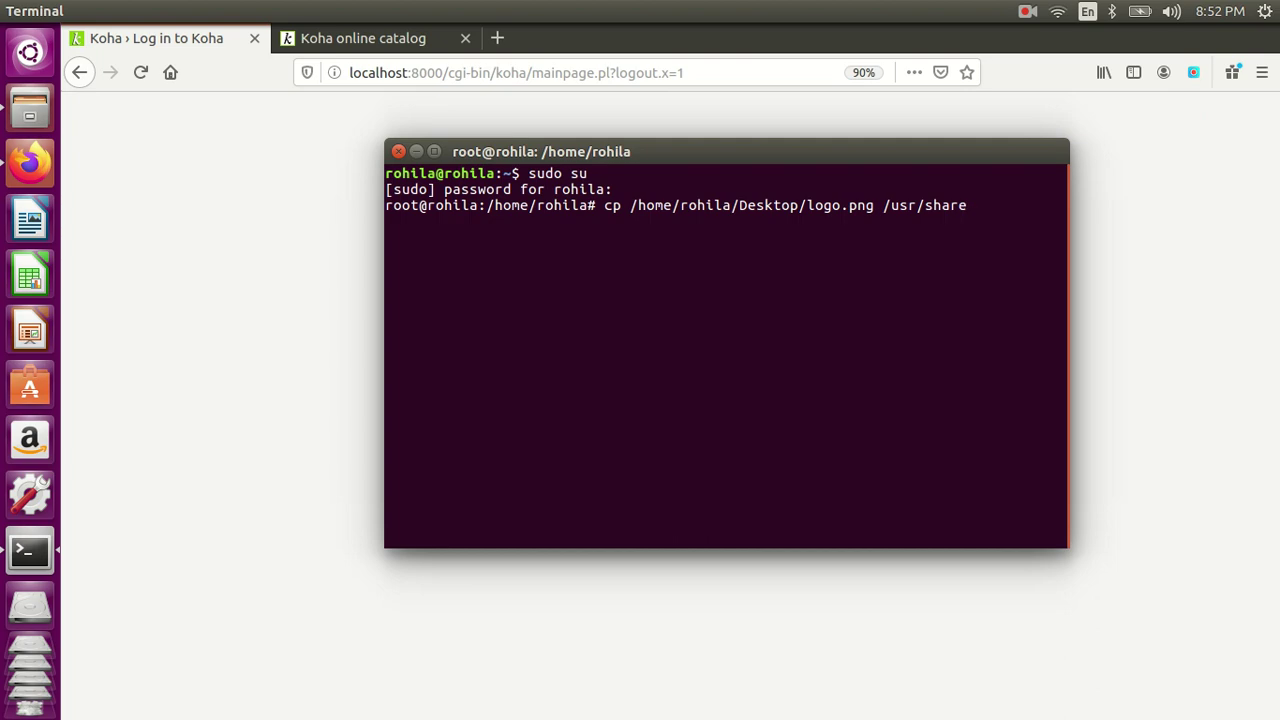
type("/koha/opac/htdo")
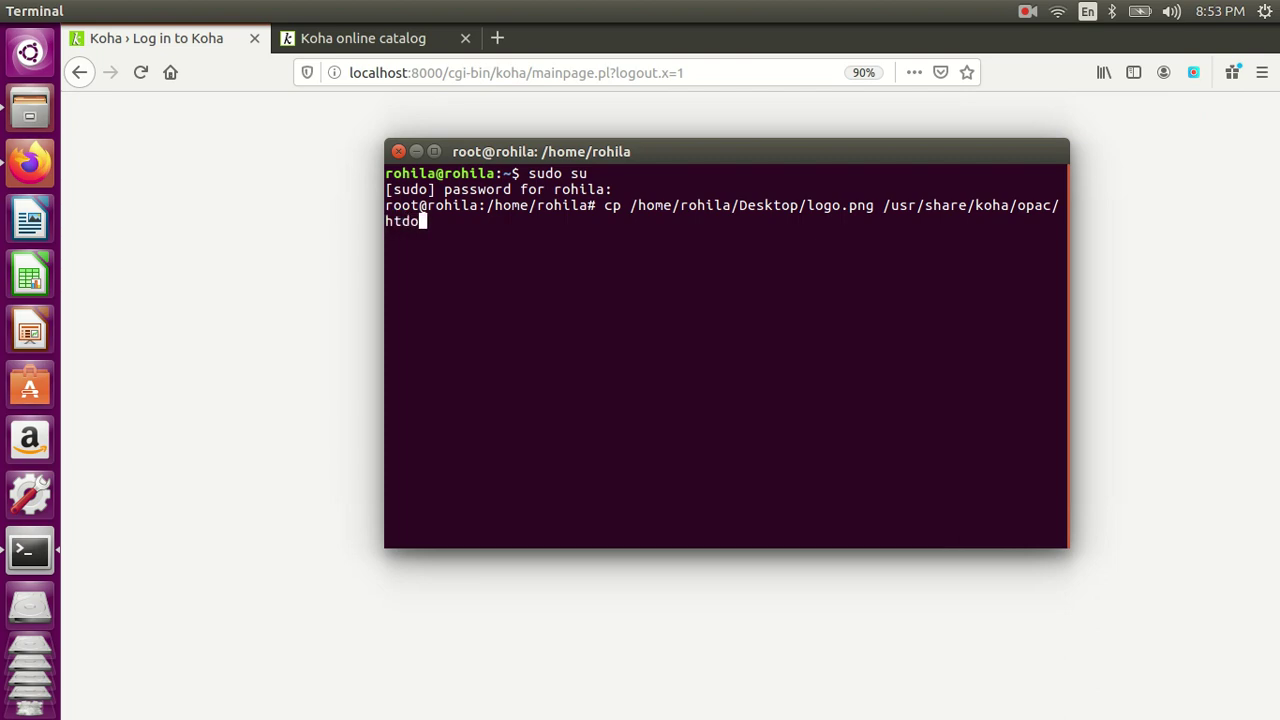
type("cs/opac-tmpl")
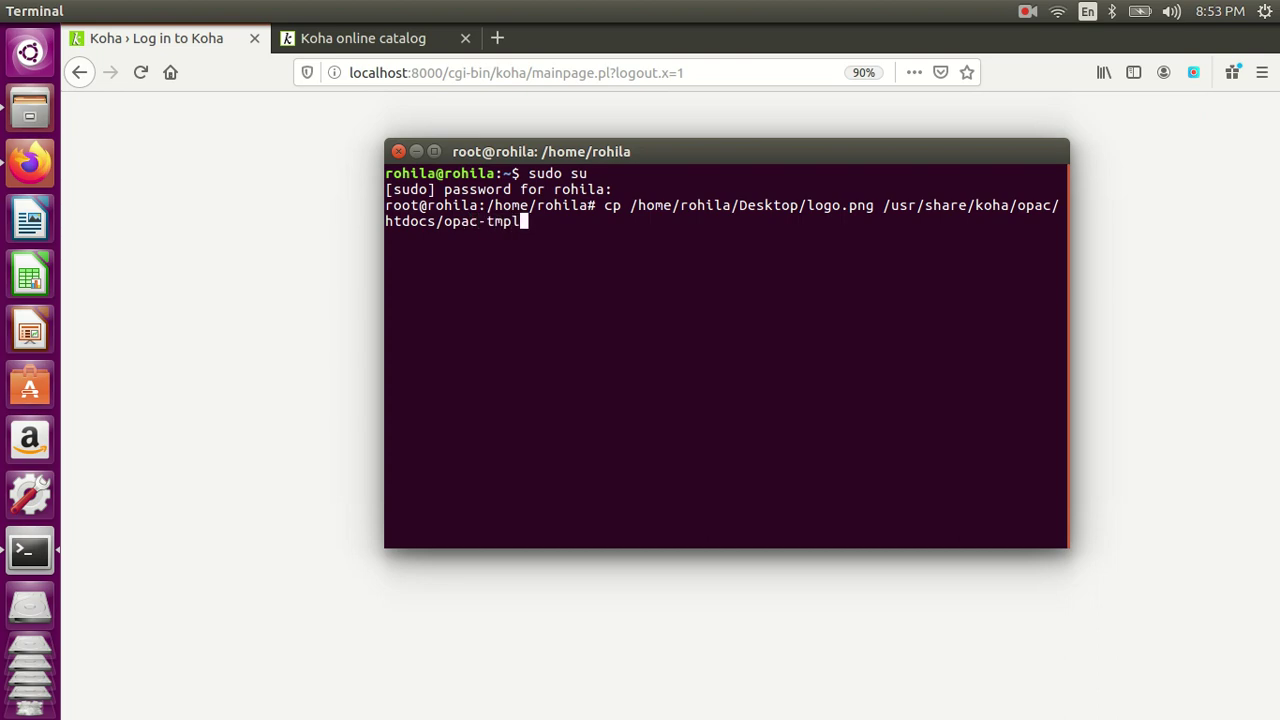
type("/bootstrap/ima")
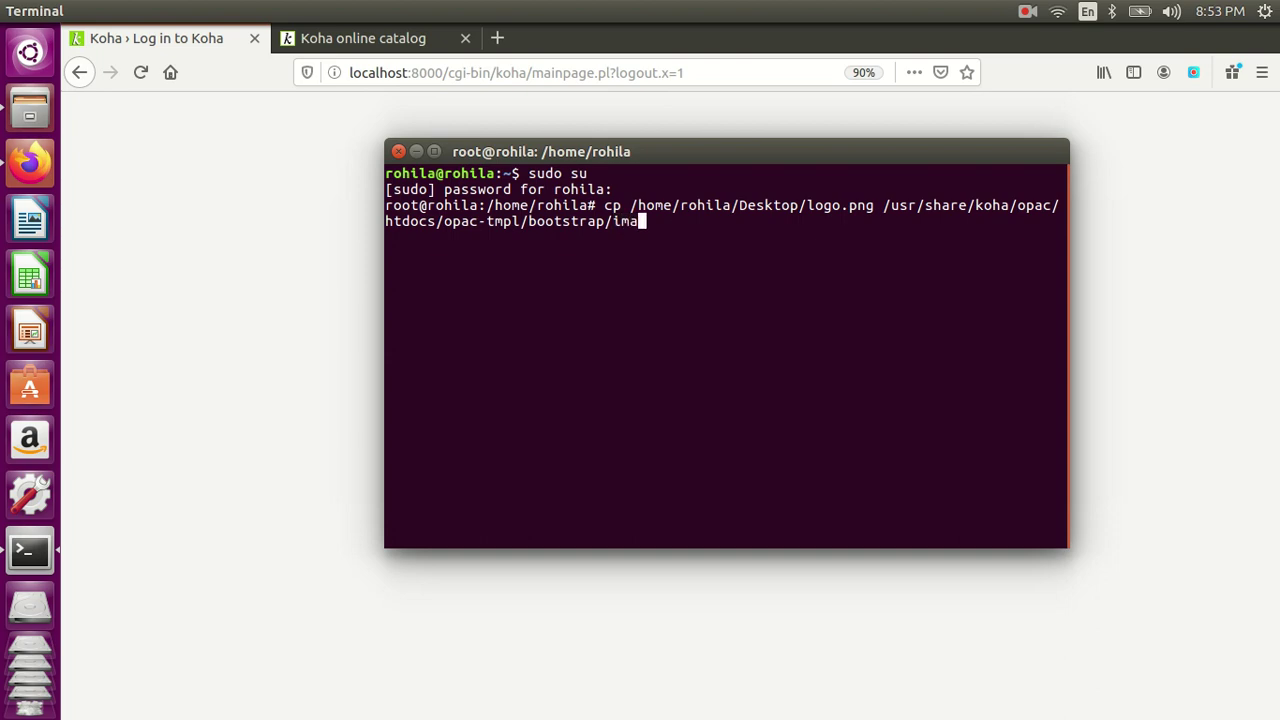
type("ges")
key("Return")
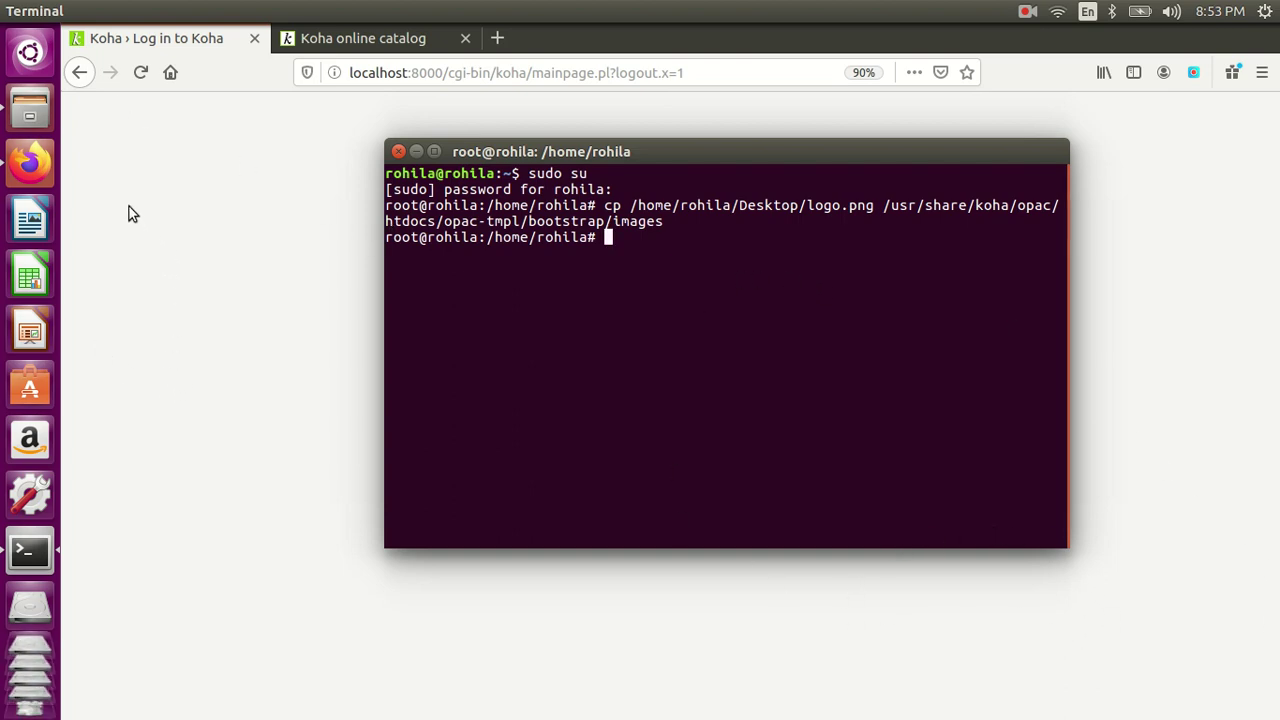
Close the already open images folder window and browse a new Files window from Computer to /usr/share/koha.
left_click(29, 108)
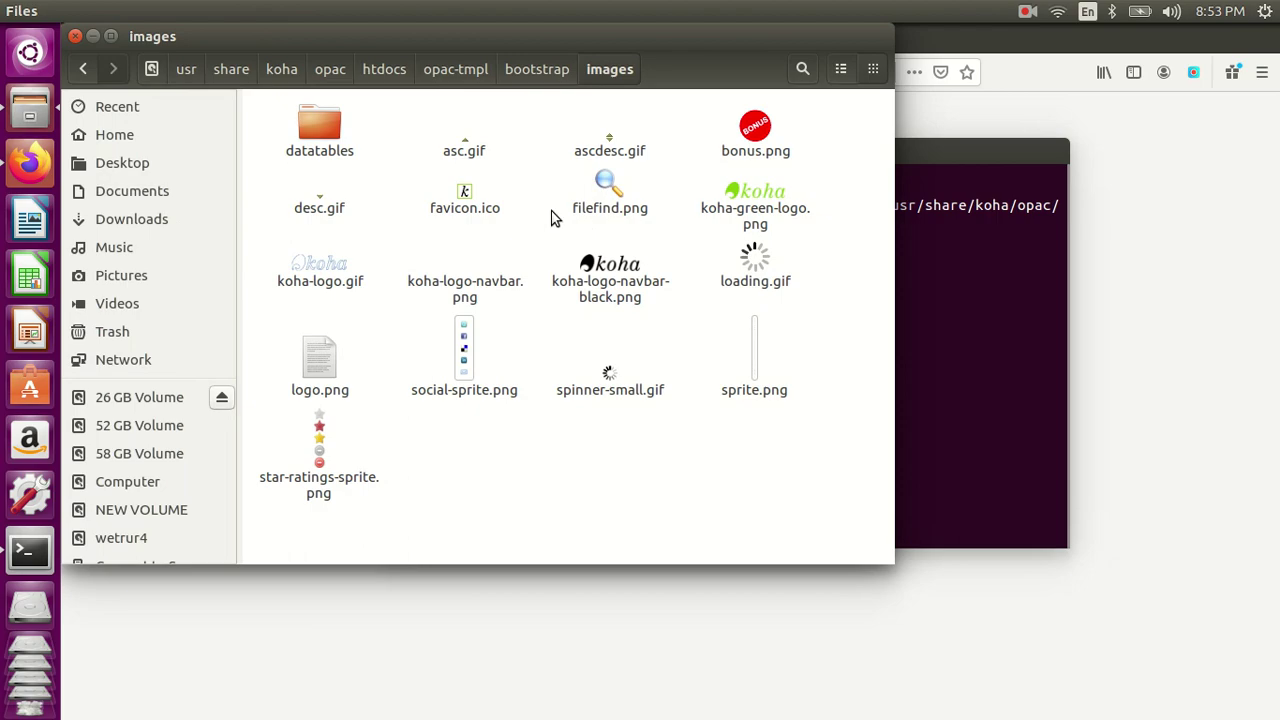
left_click(75, 36)
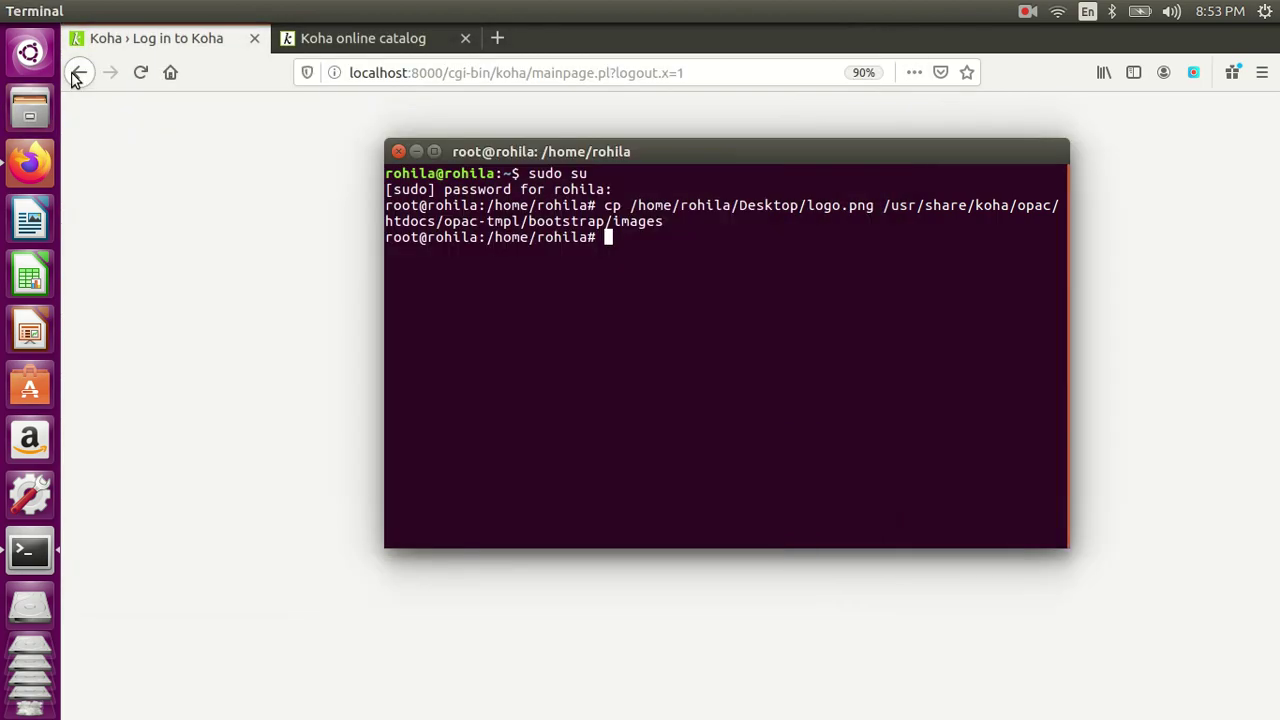
left_click(36, 116)
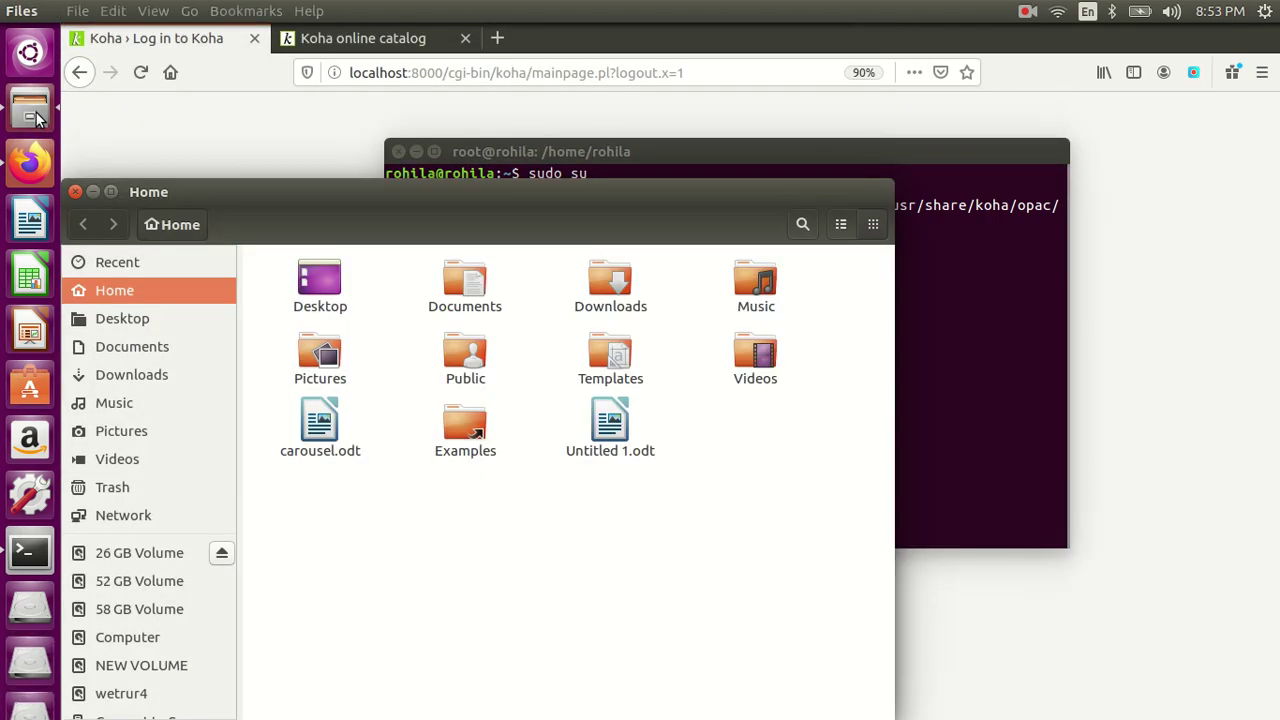
left_click(122, 644)
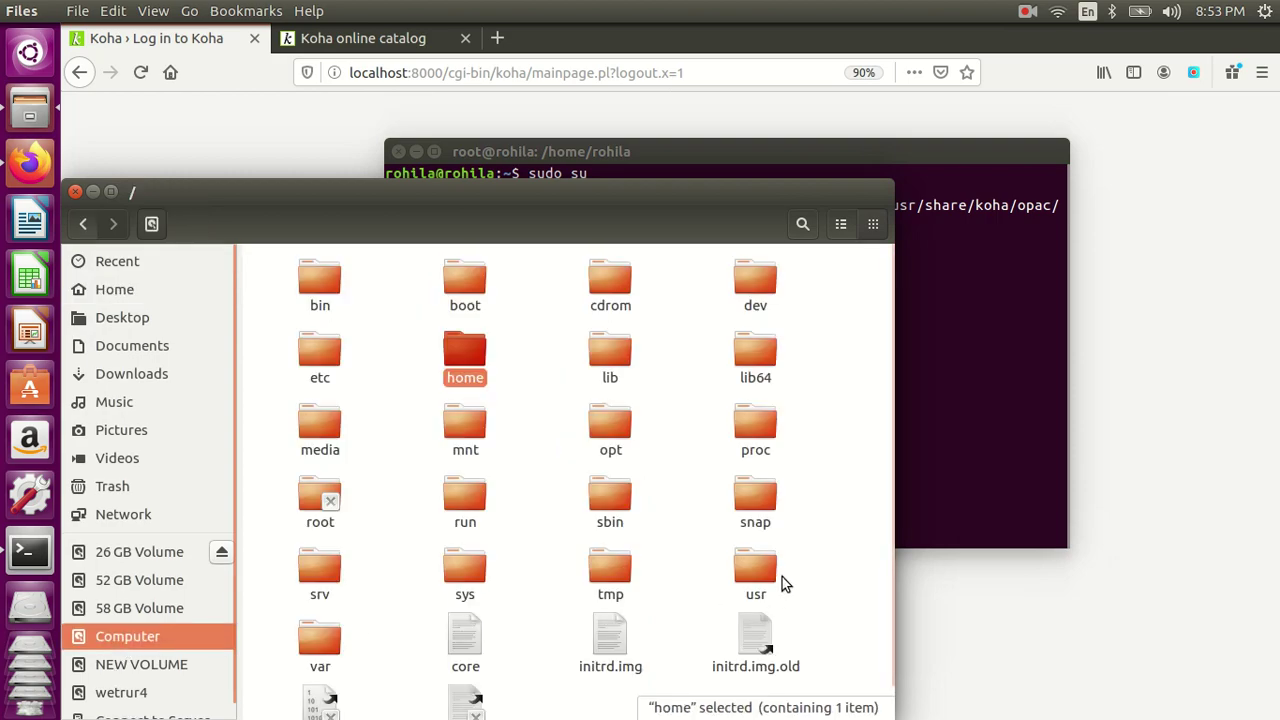
double_click(764, 580)
double_click(755, 360)
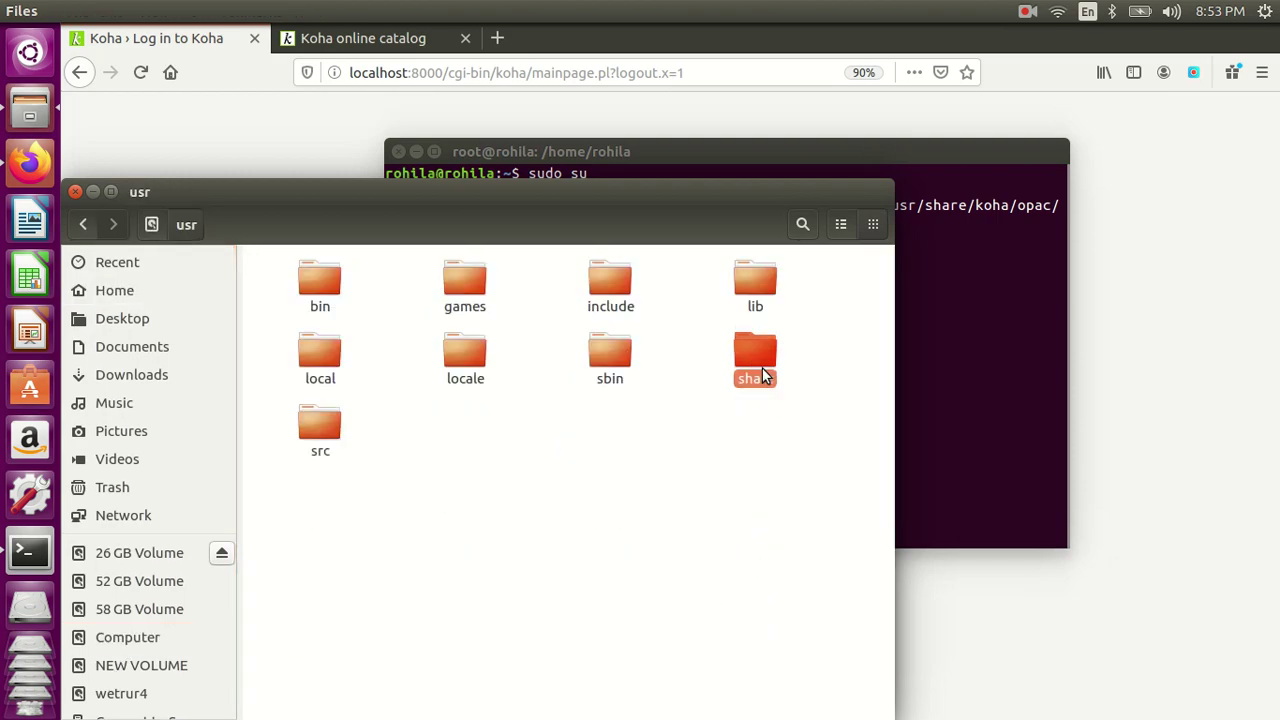
scroll(790, 585, "down", 3)
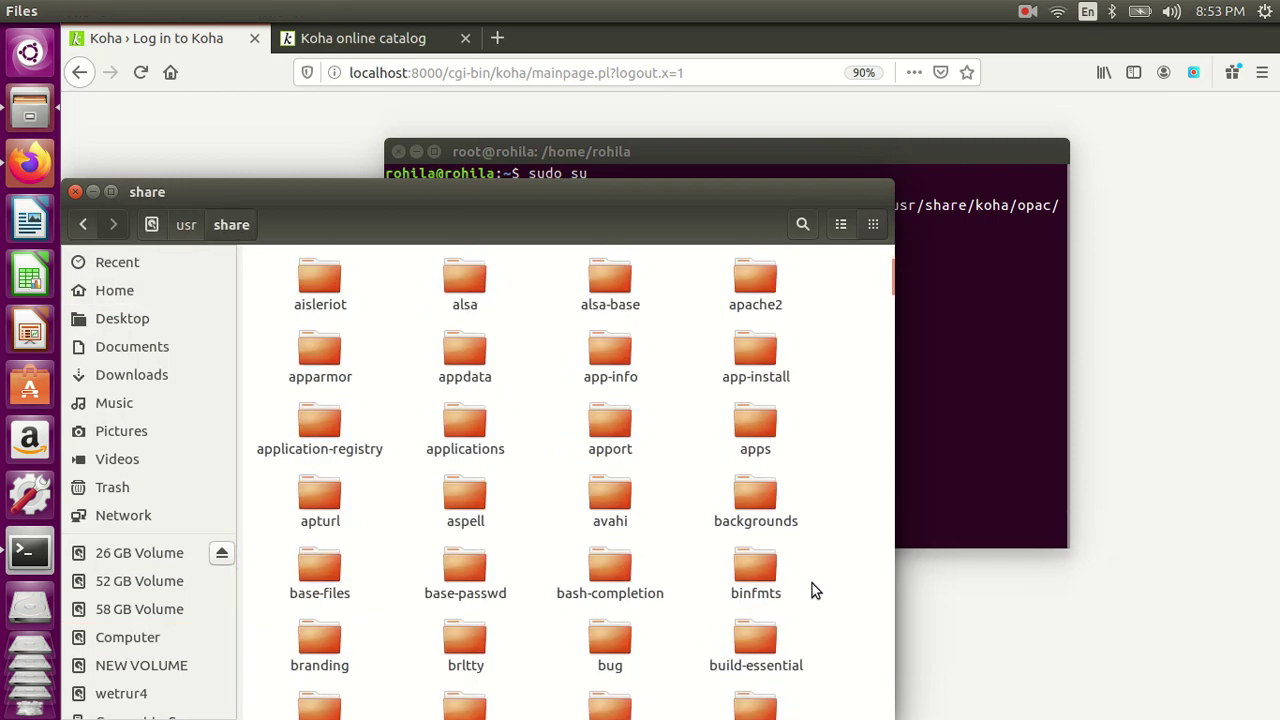
type("koha")
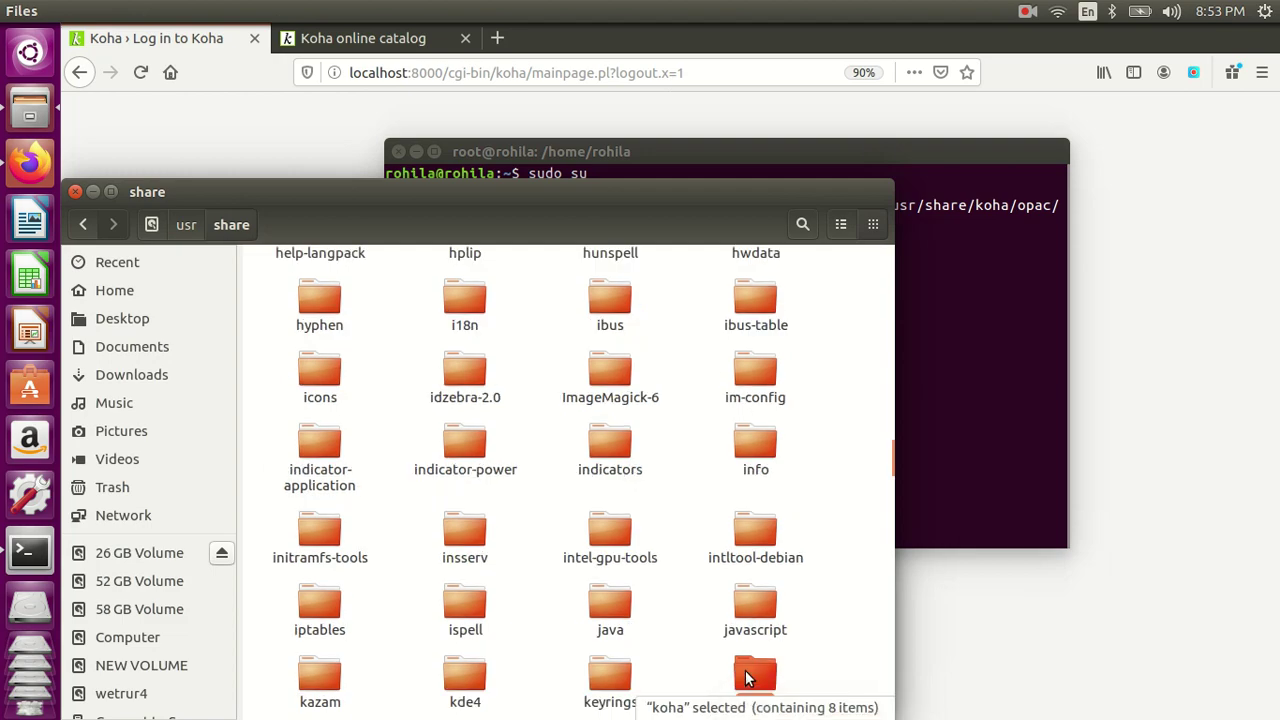
double_click(752, 676)
Check logo.png in opac/htdocs/opac-tmpl/bootstrap/images inside the koha folder and close the Files window.
double_click(614, 377)
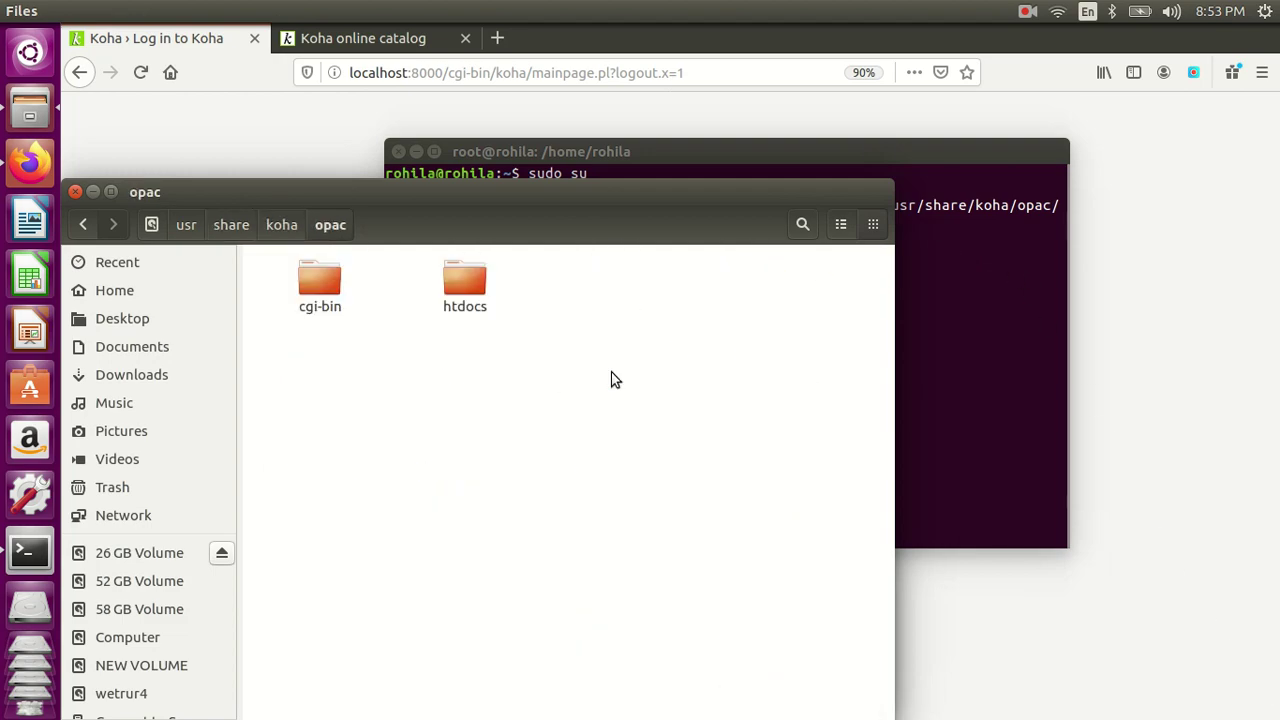
double_click(460, 290)
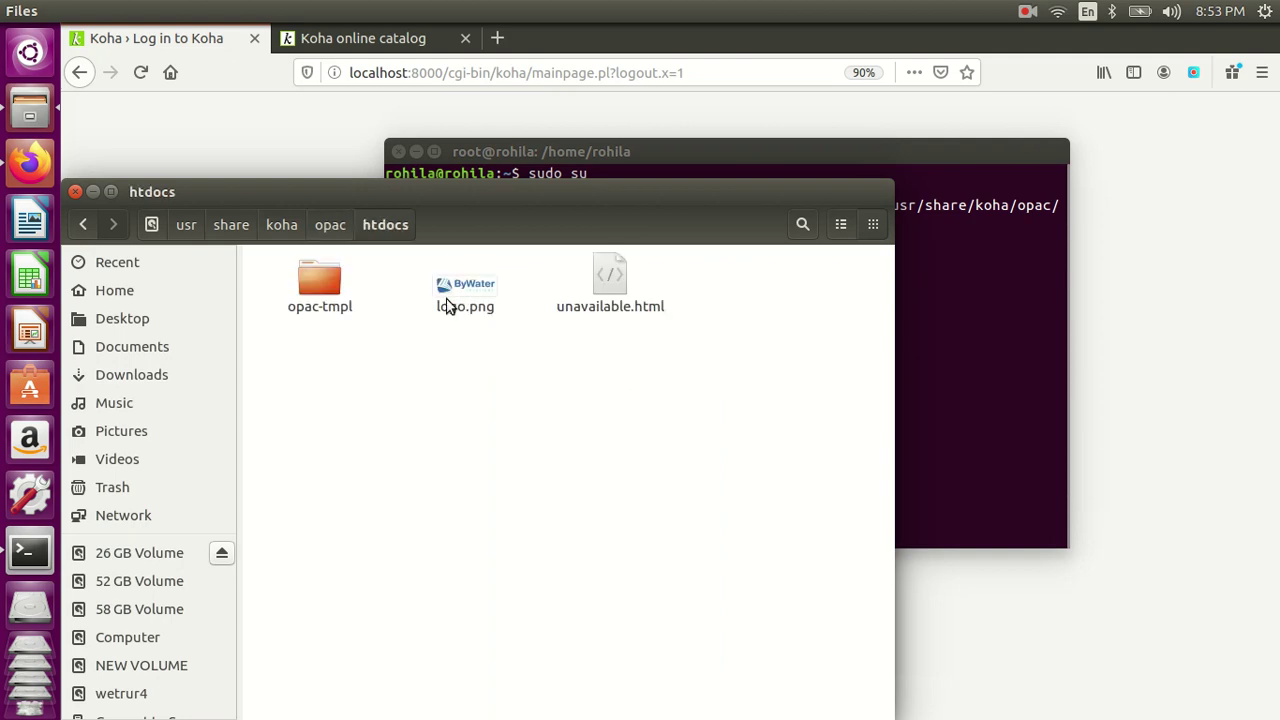
double_click(333, 312)
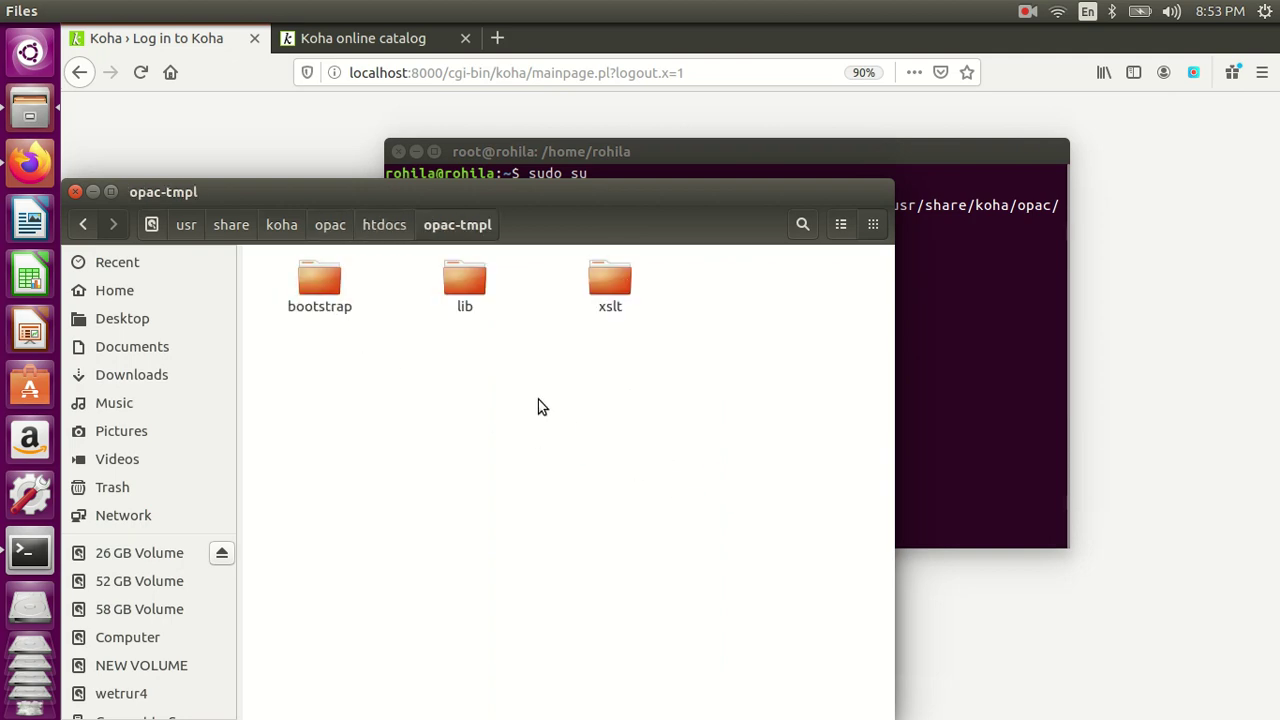
double_click(328, 303)
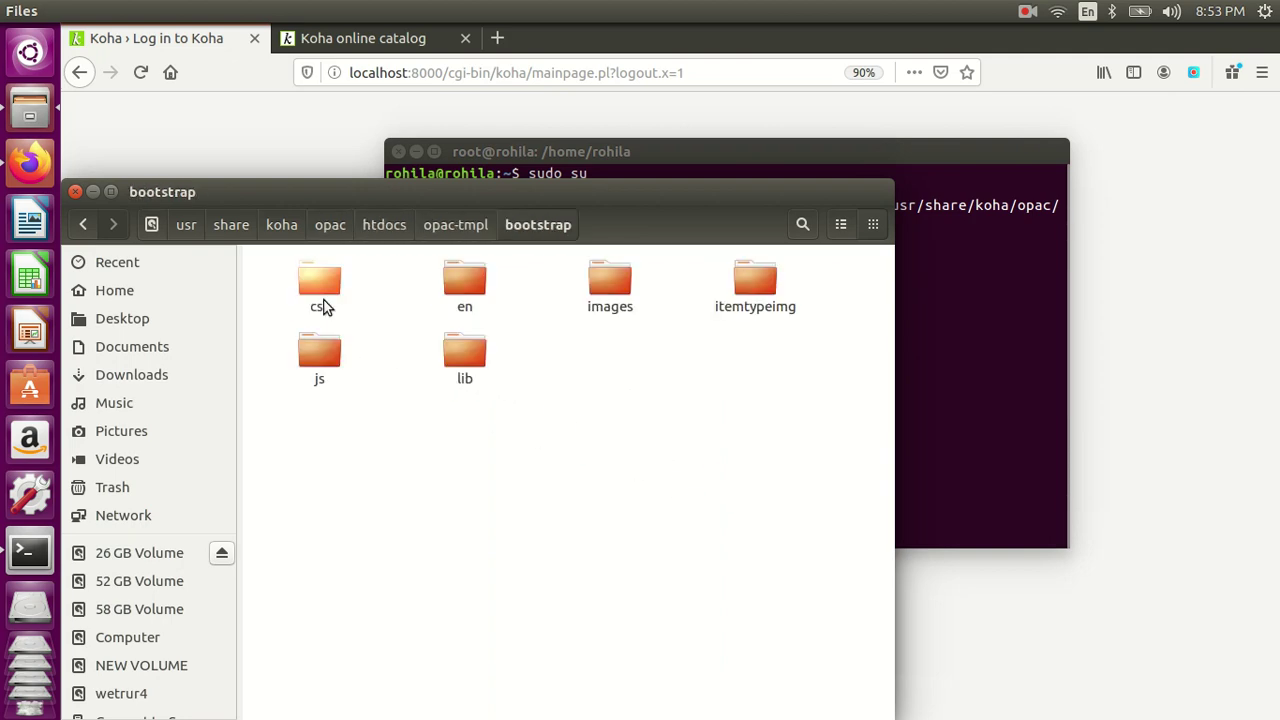
double_click(621, 292)
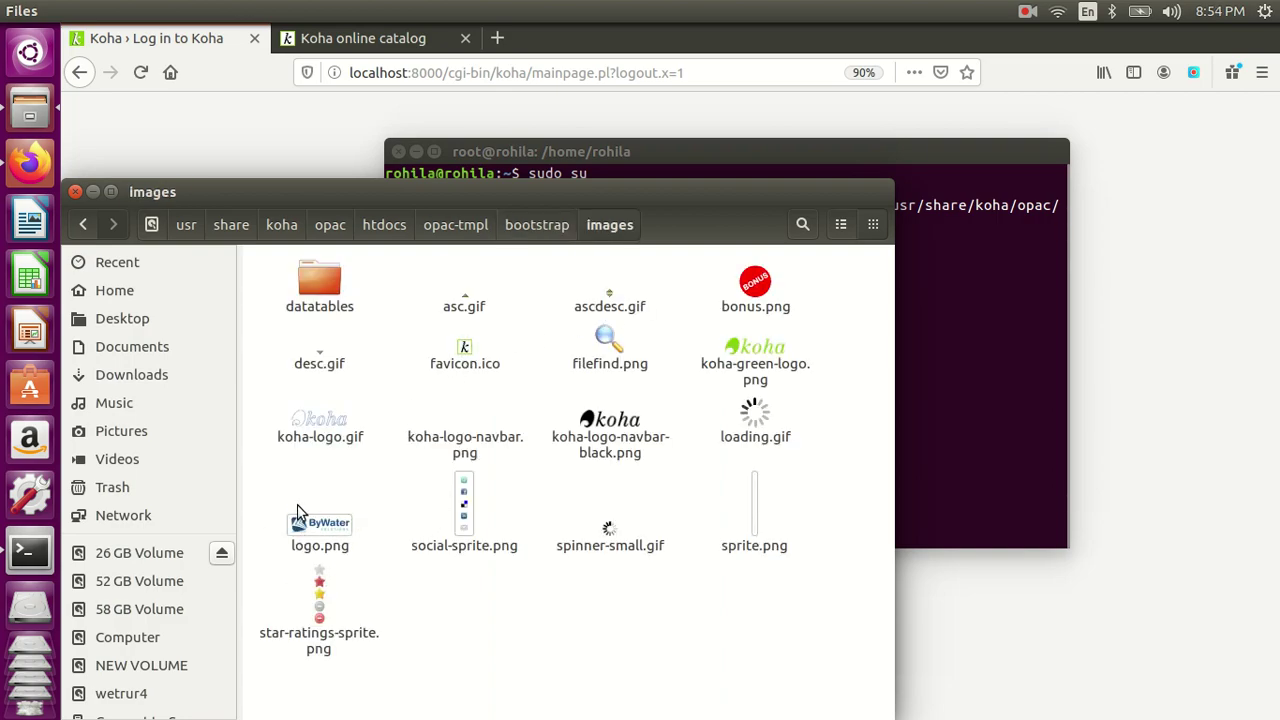
left_click_drag(268, 513, 365, 563)
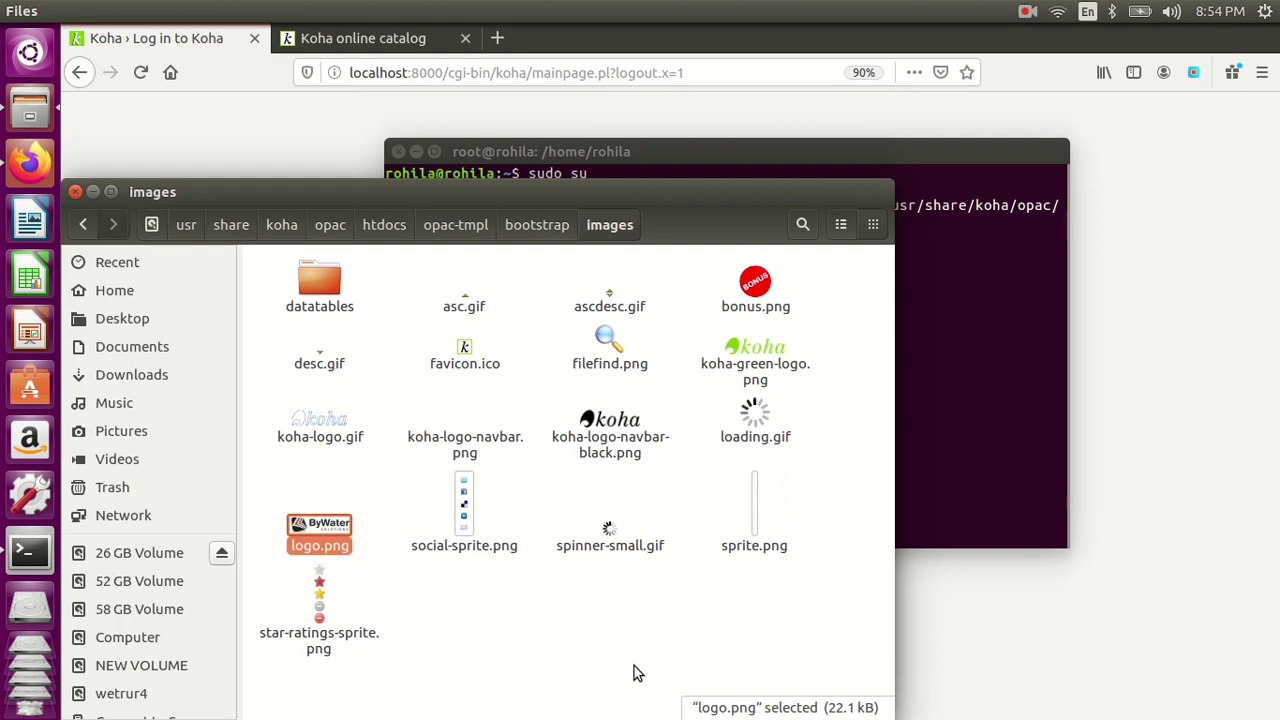
left_click(75, 191)
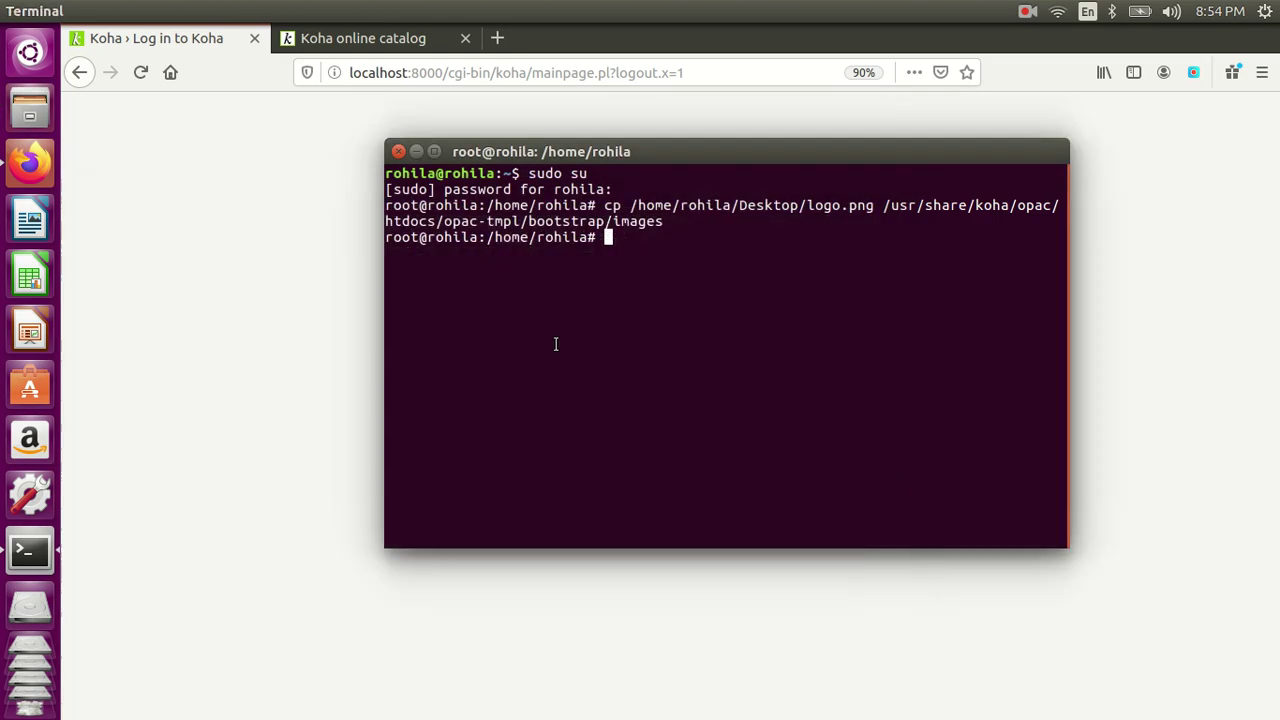
Minimize the terminal and log in to the Koha staff client with the username and account password, without saving the login in Firefox.
left_click(416, 152)
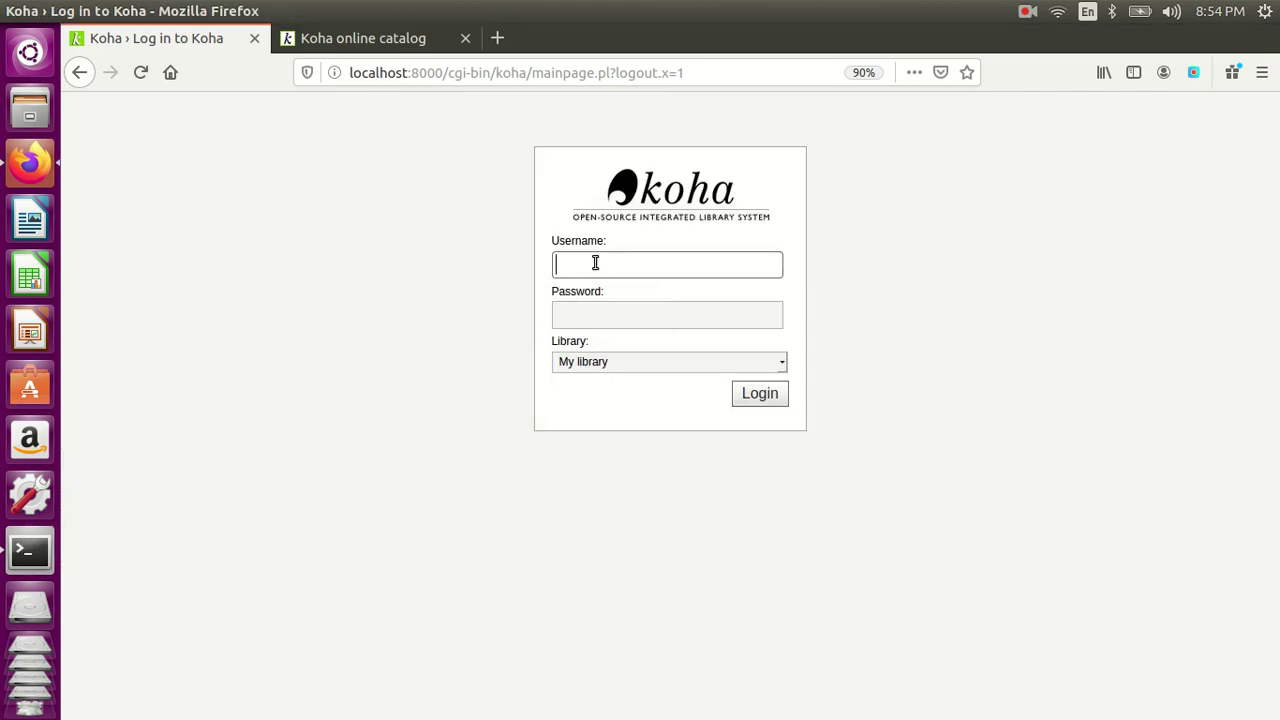
left_click(595, 262)
left_click(596, 289)
left_click(595, 312)
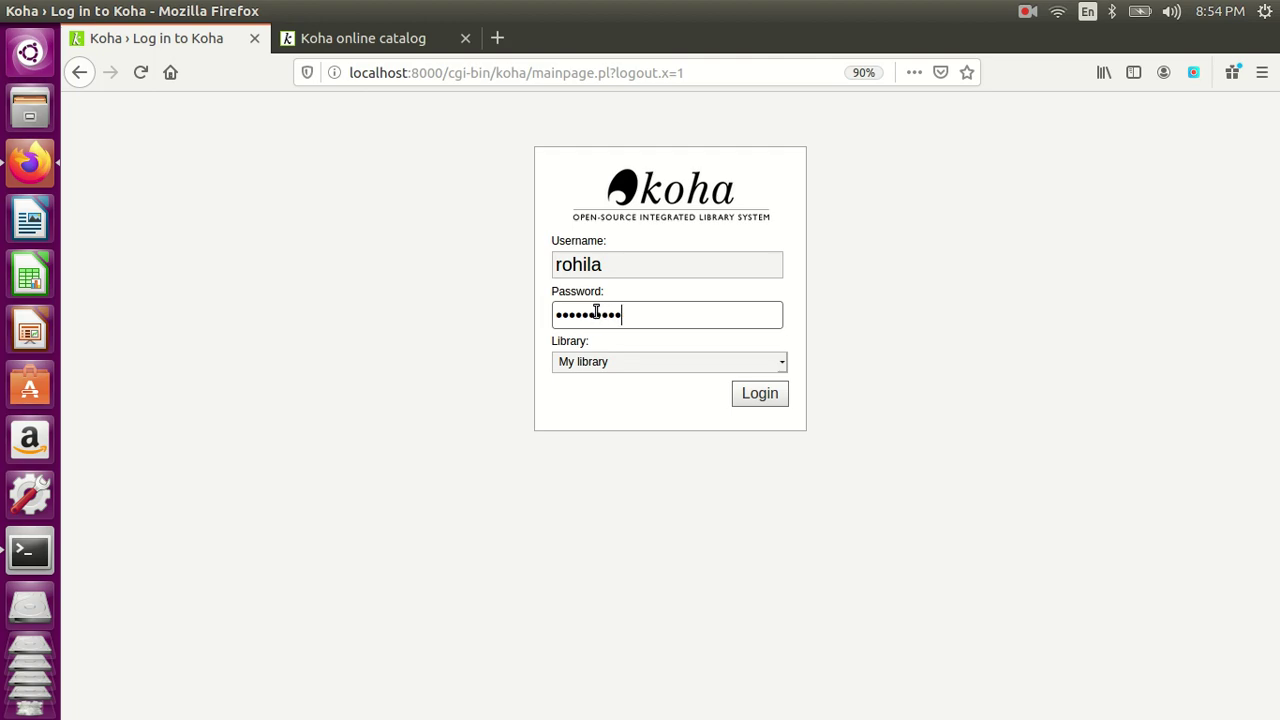
type("a")
left_click(757, 396)
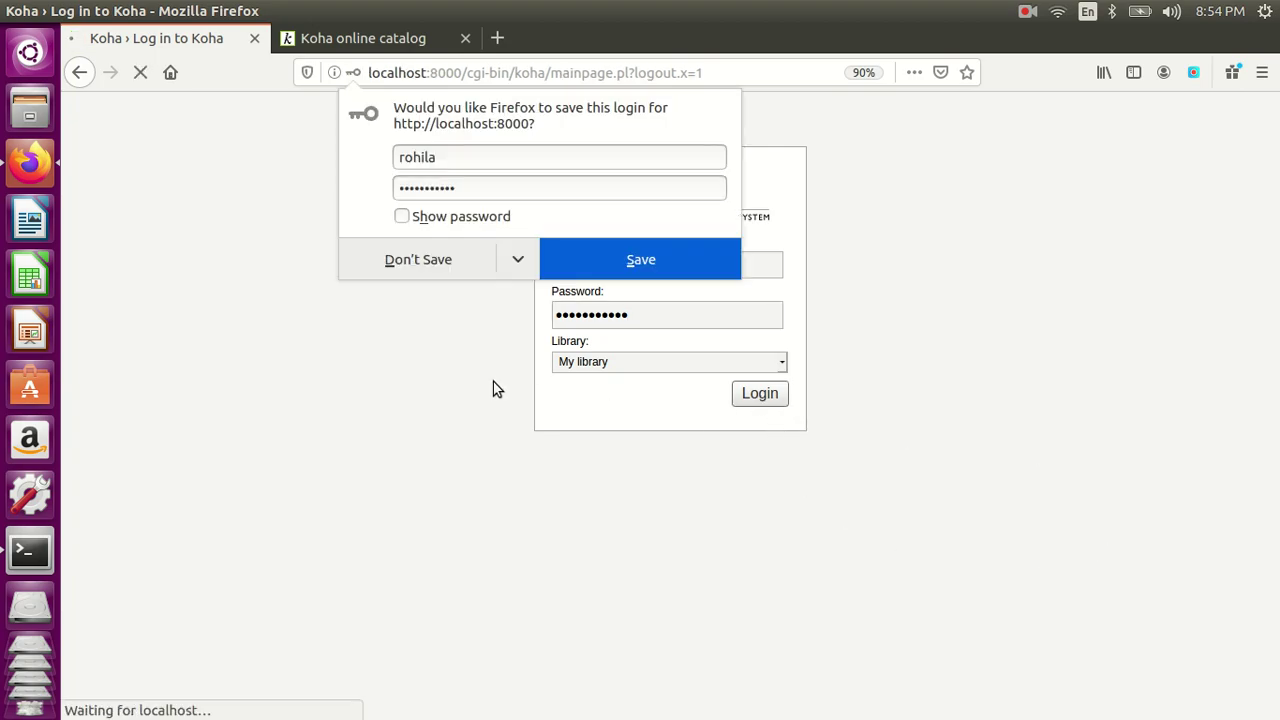
left_click(406, 270)
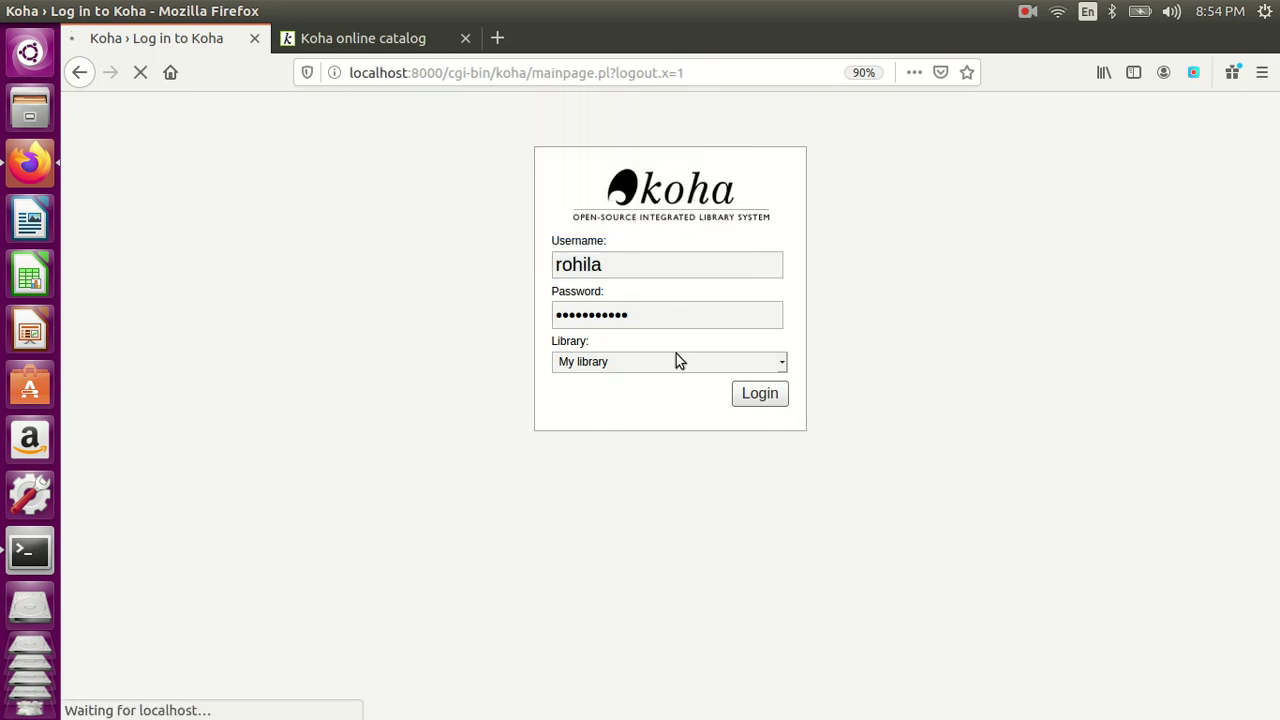
Look at the Koha online catalog page, return to the staff client and open the OPAC section of the global system preferences.
left_click(337, 42)
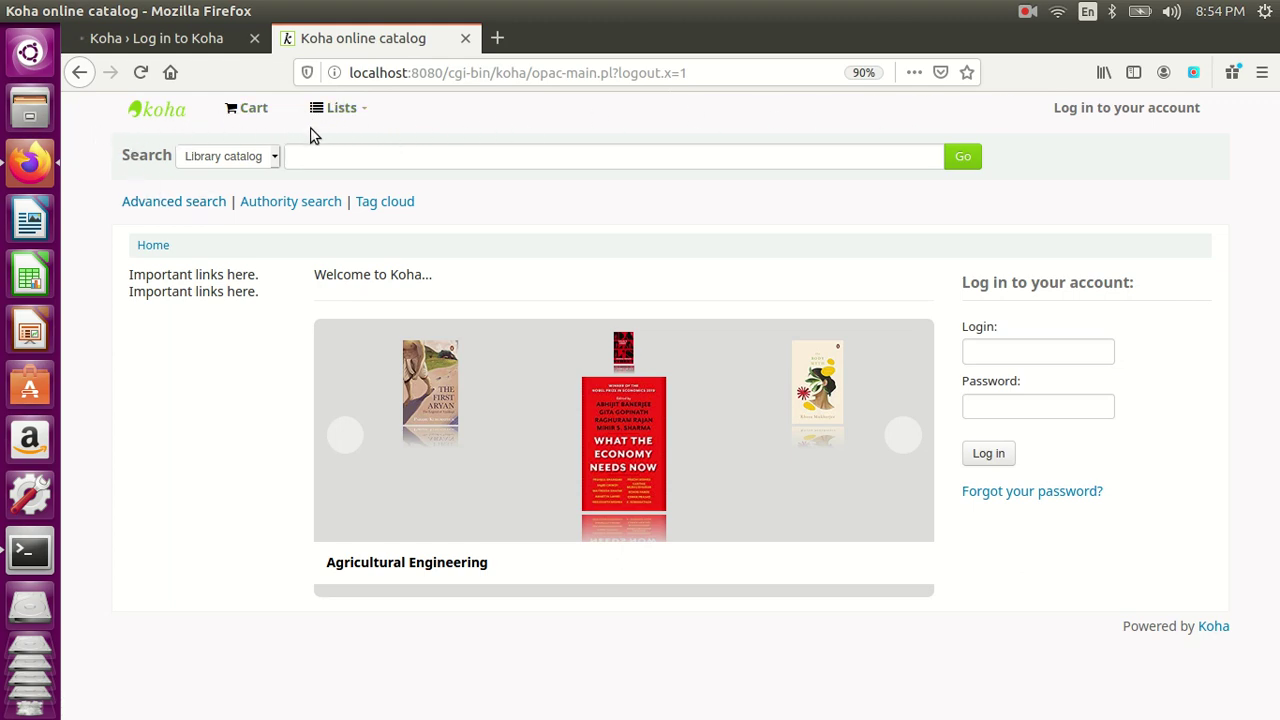
left_click(168, 40)
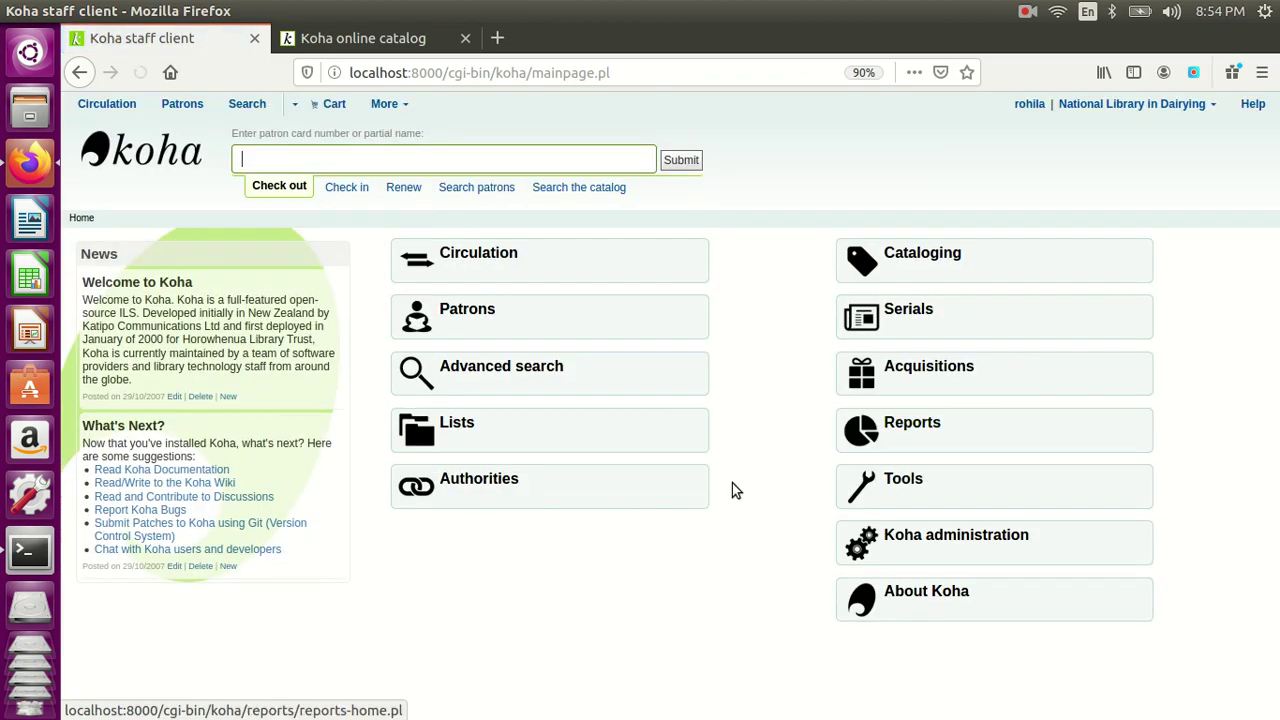
left_click(1014, 548)
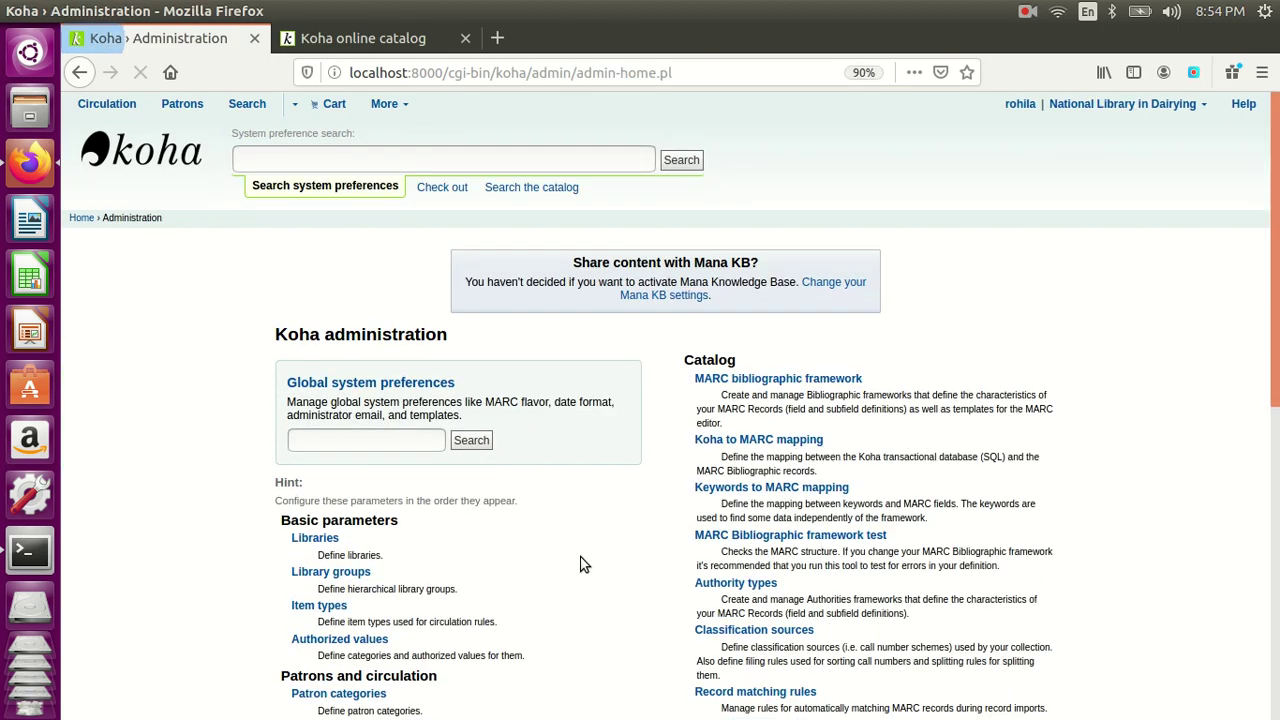
left_click(380, 390)
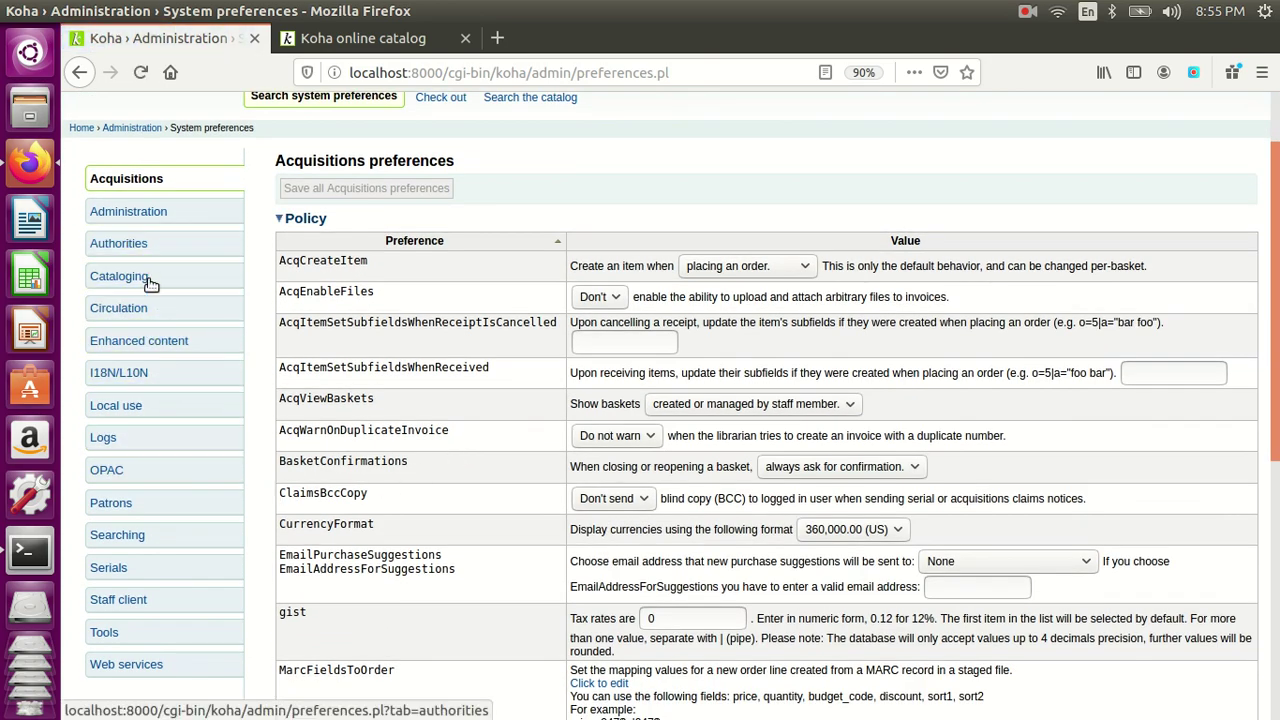
left_click(127, 477)
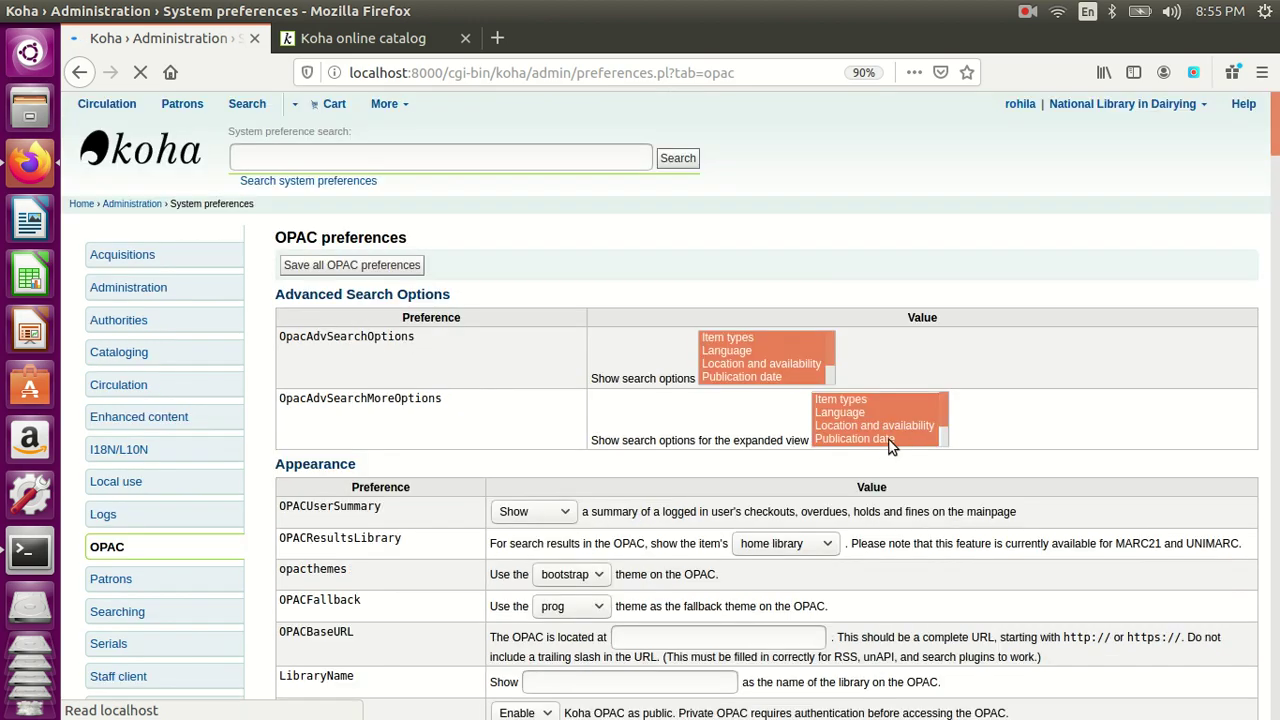
Open the HTML editor of the opacheader preference in the OPAC preferences.
scroll(846, 460, "down", 5)
scroll(846, 462, "down", 1)
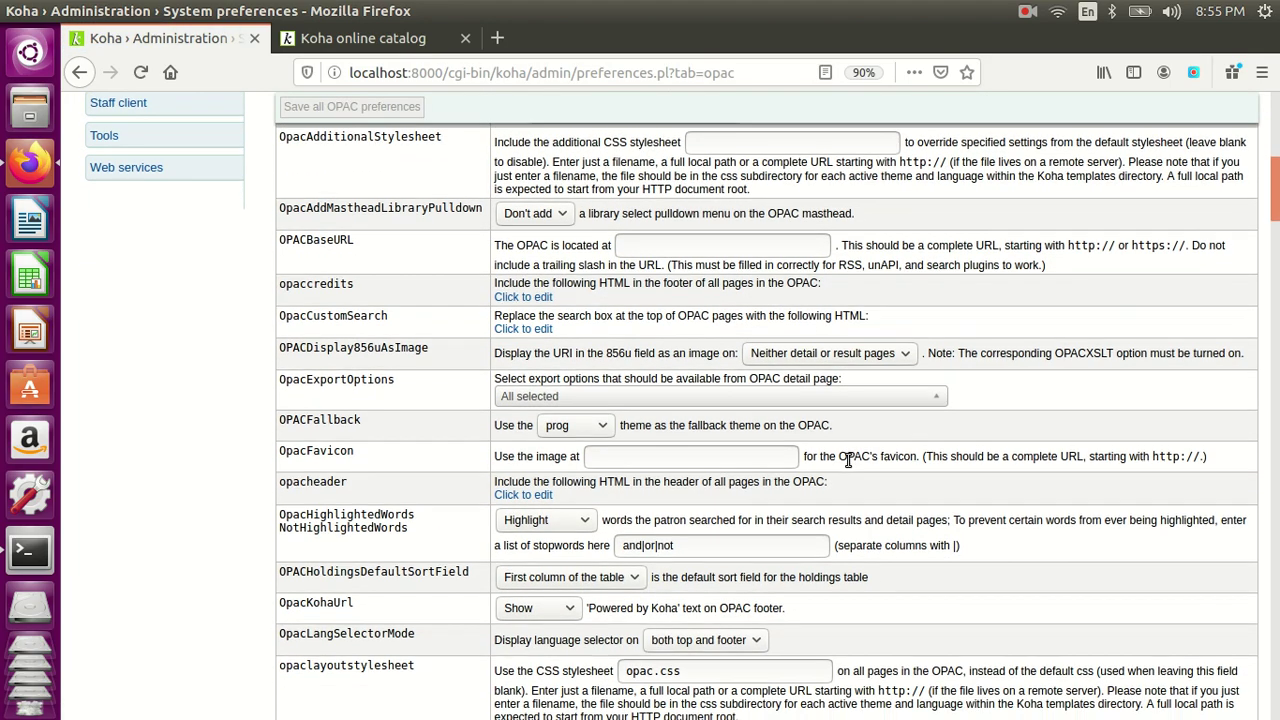
scroll(258, 560, "down", 1)
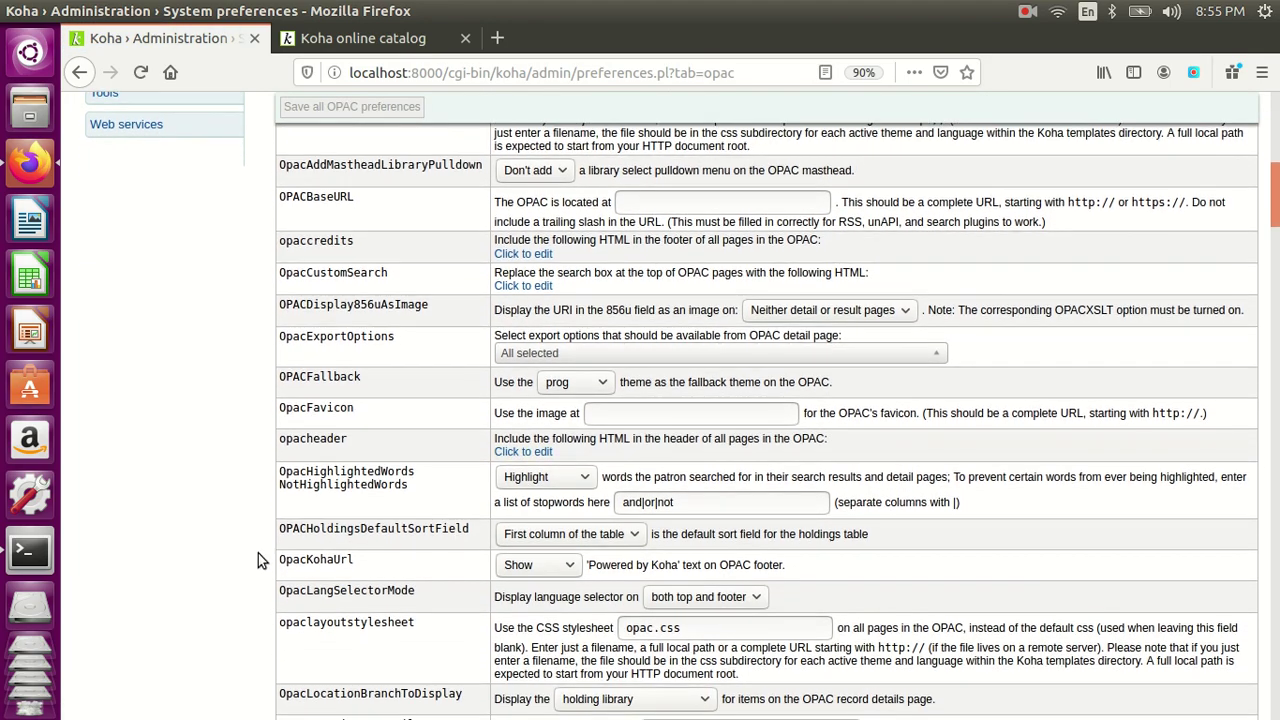
left_click(541, 455)
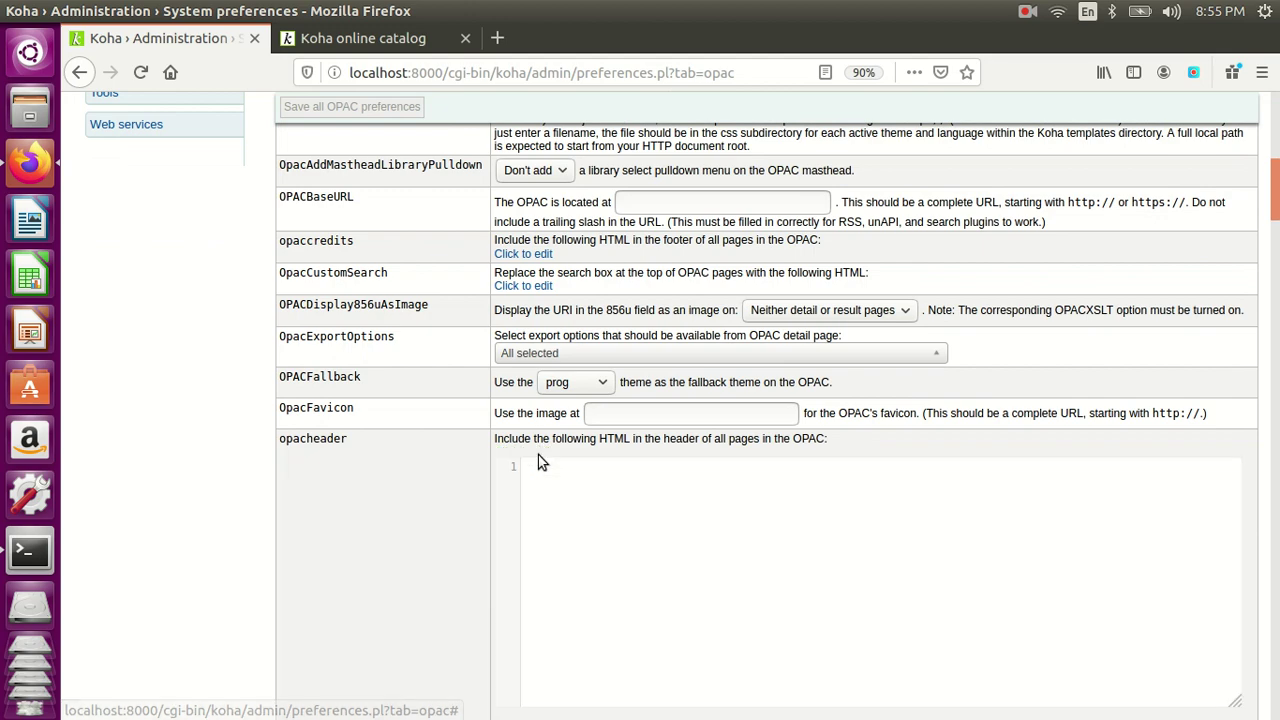